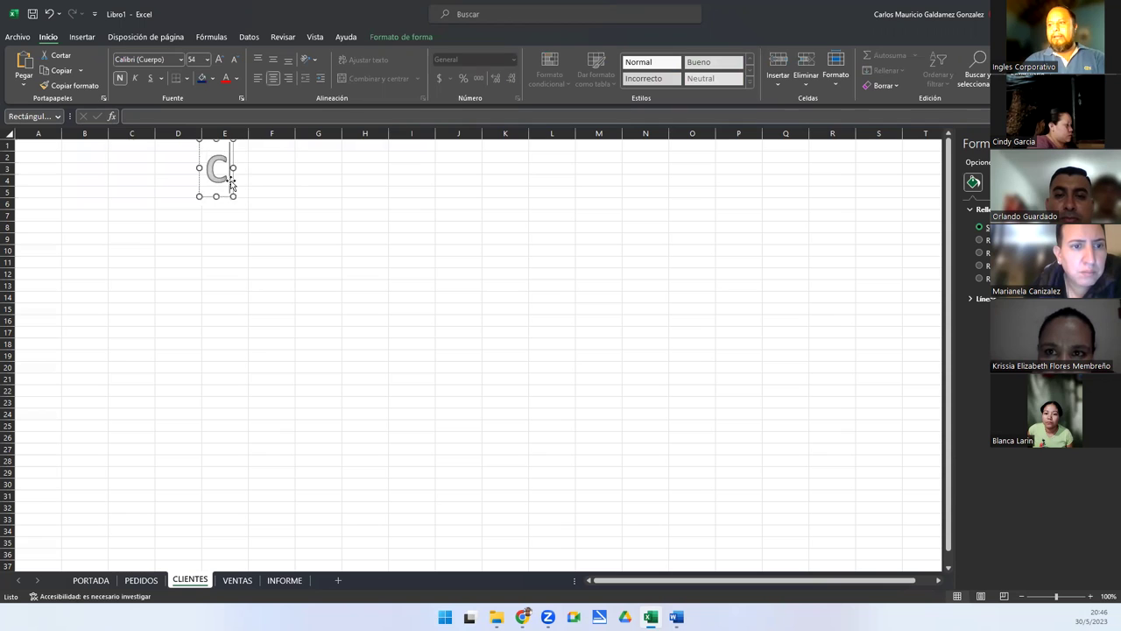
Finish the CLIENTES title, paste the copied title text box into the VENTAS sheet and change its text to VENTAS.
type("TES")
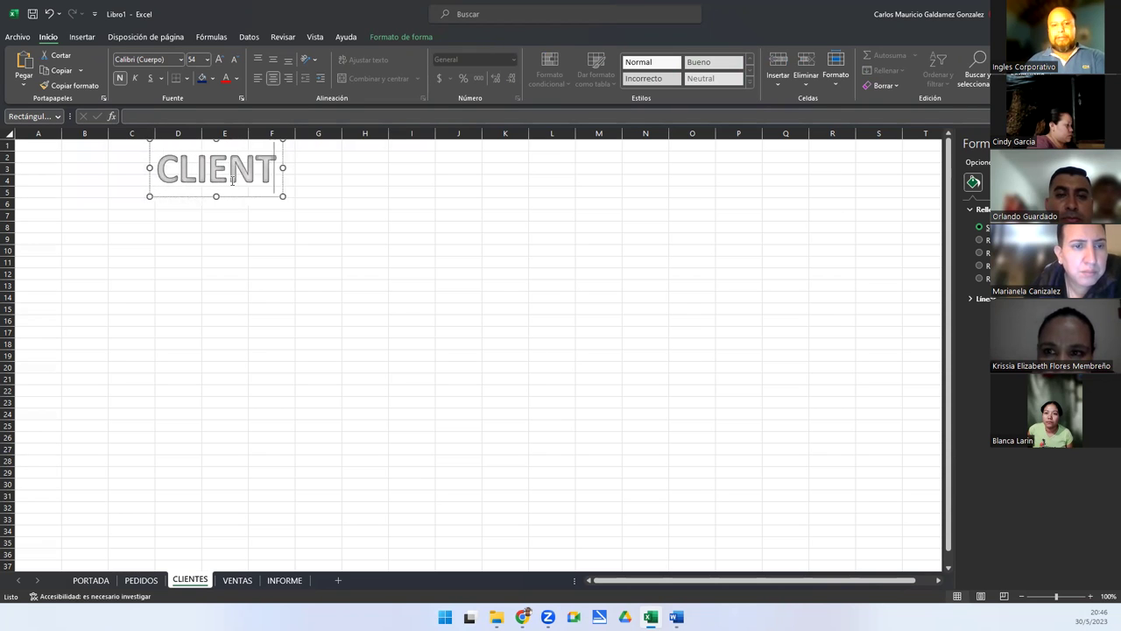
left_click(236, 580)
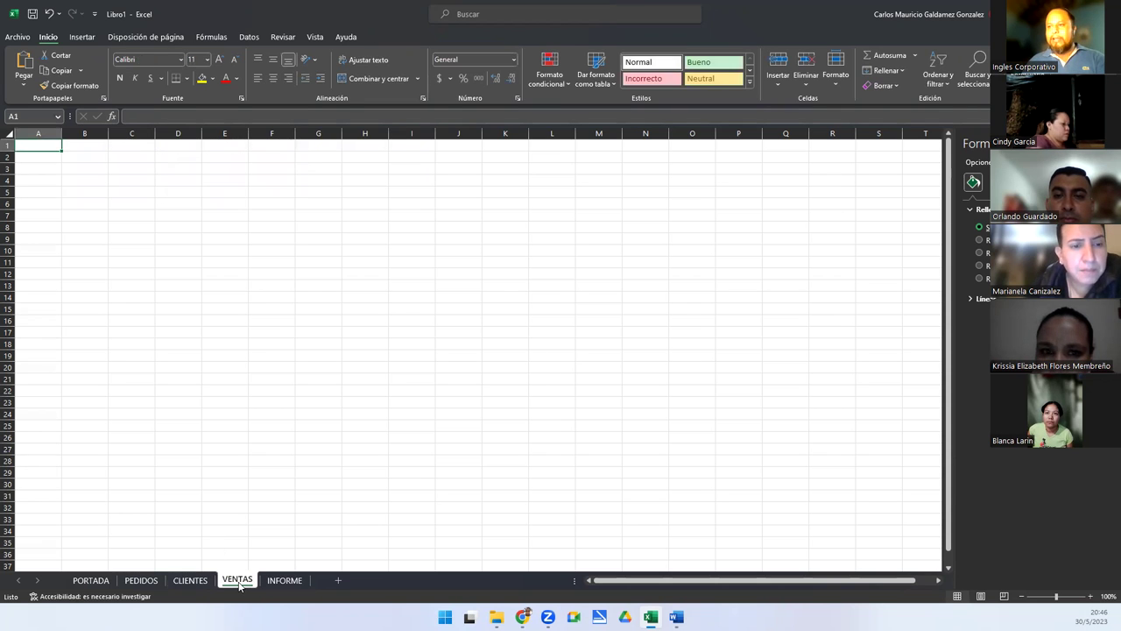
key("ctrl+v")
left_click(202, 176)
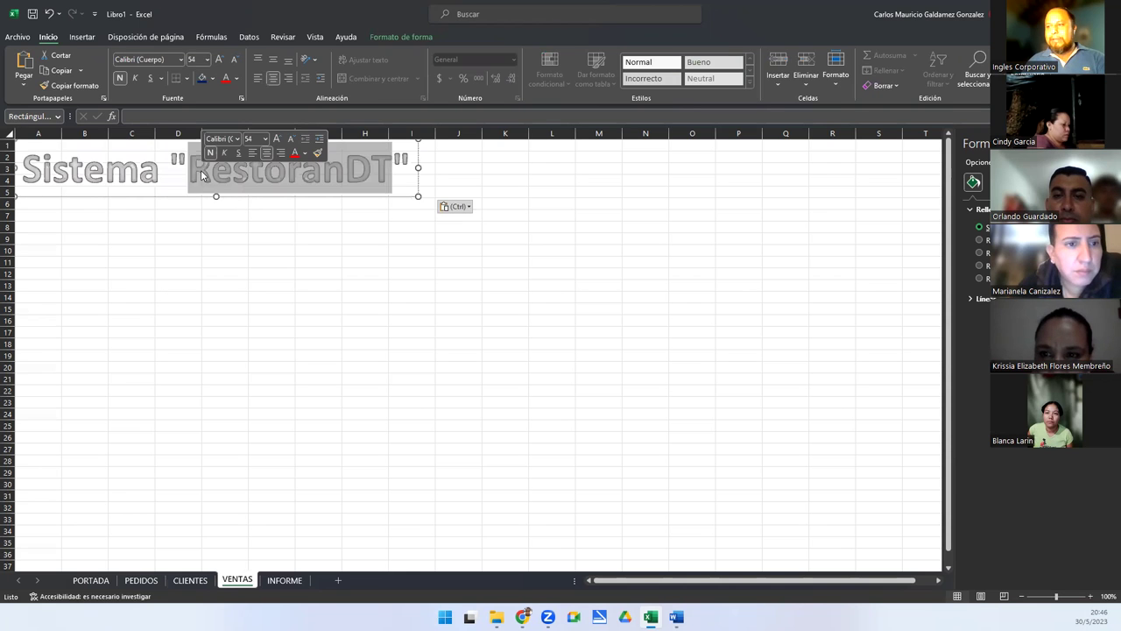
key("ctrl+a")
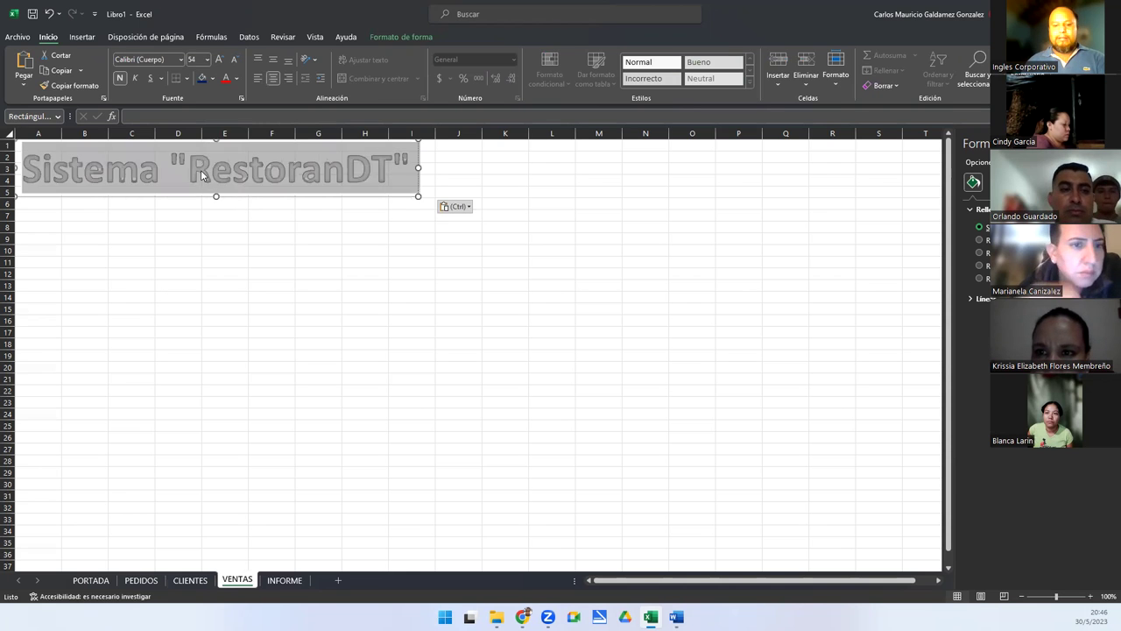
type("VENTAS")
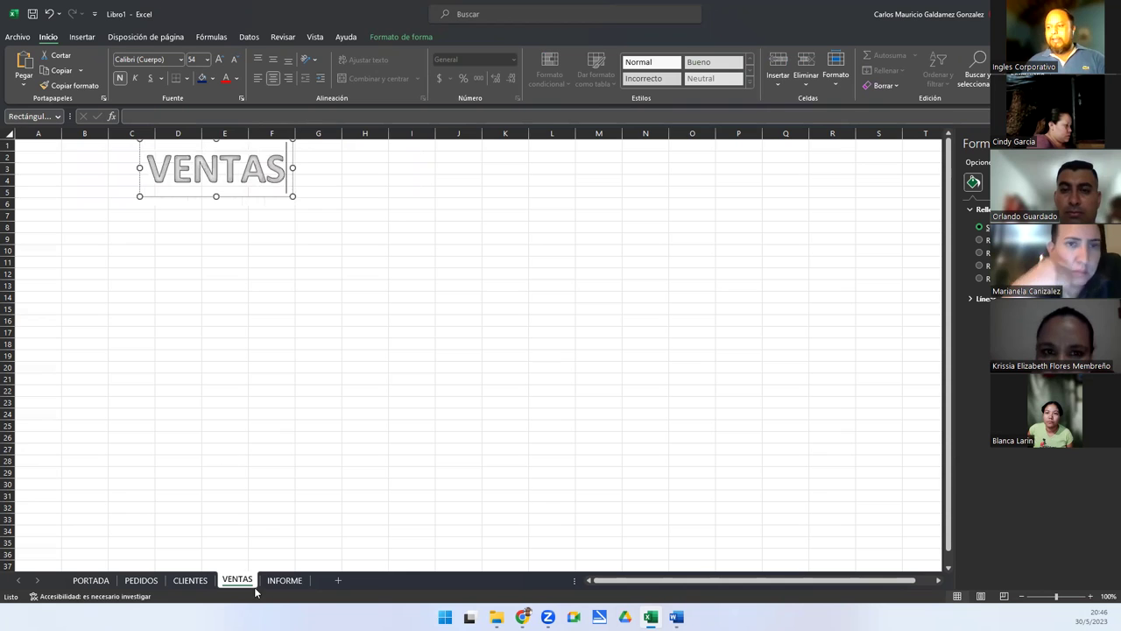
Paste the copied title text box into the INFORME sheet and replace its text with INFORME.
left_click(278, 580)
key("ctrl+v")
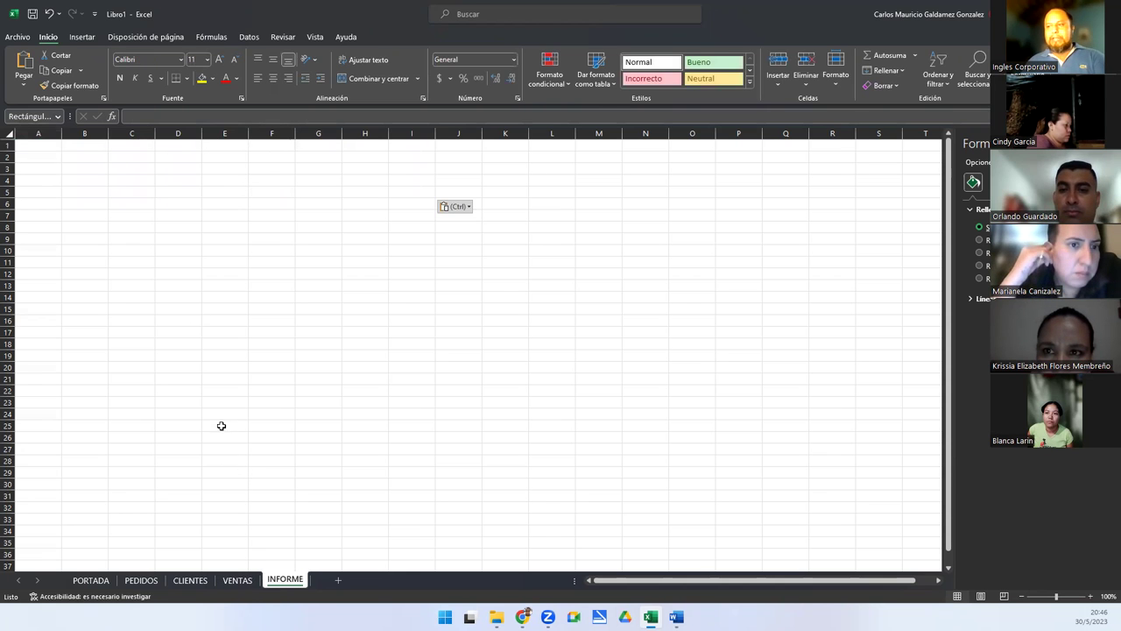
key("ctrl+a")
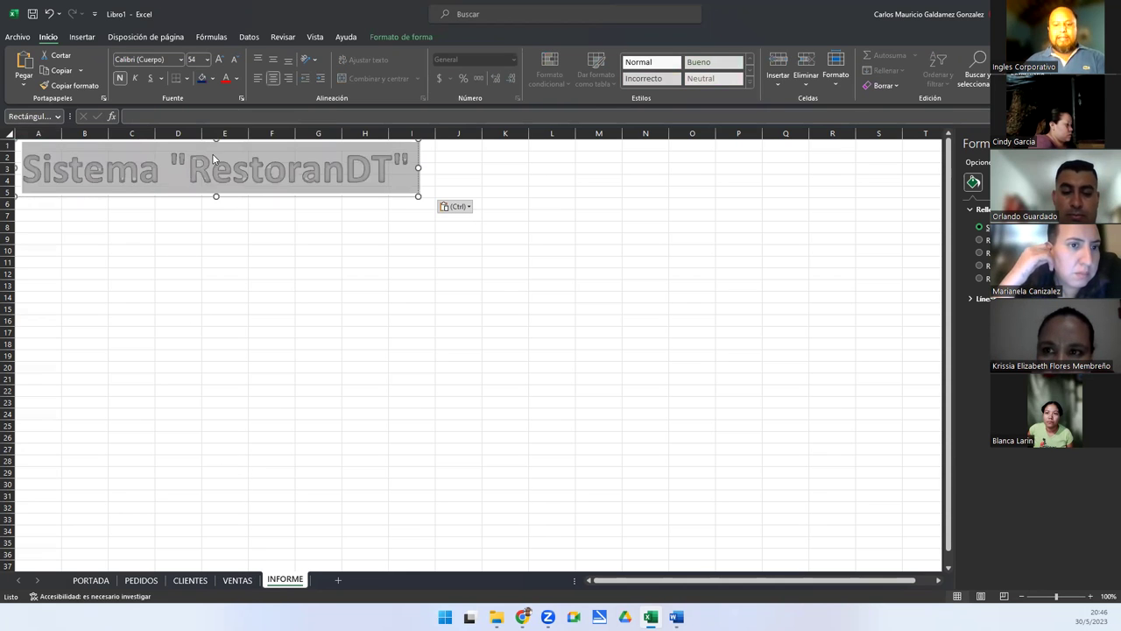
type("INFORME")
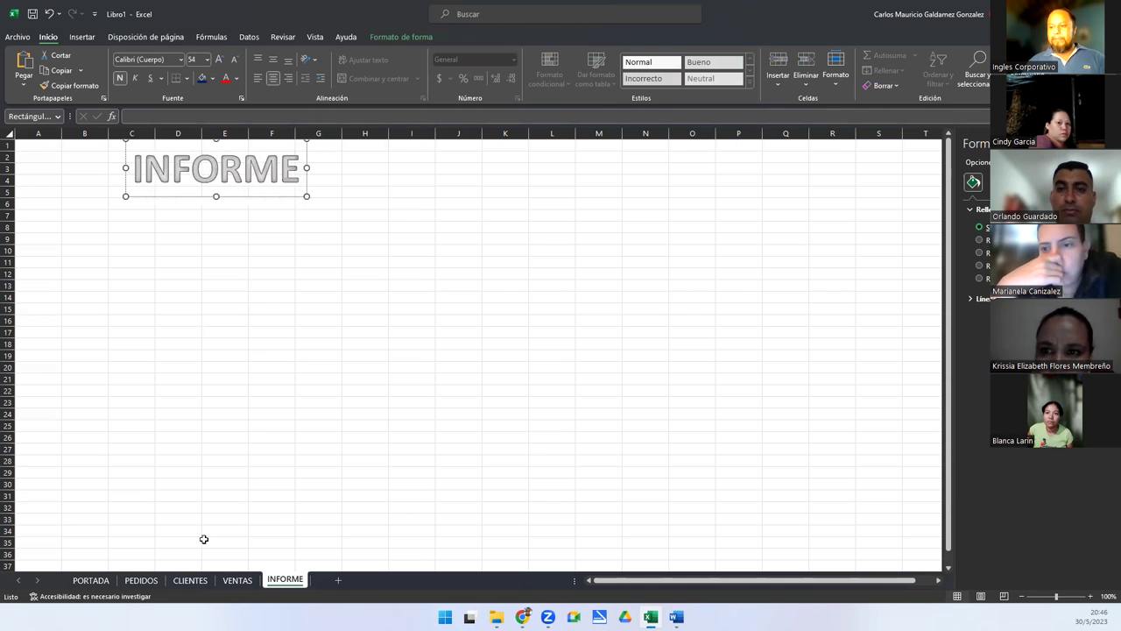
Review the titles on the INFORME, VENTAS, CLIENTES and PEDIDOS sheets, deselecting each title box.
left_click(232, 585)
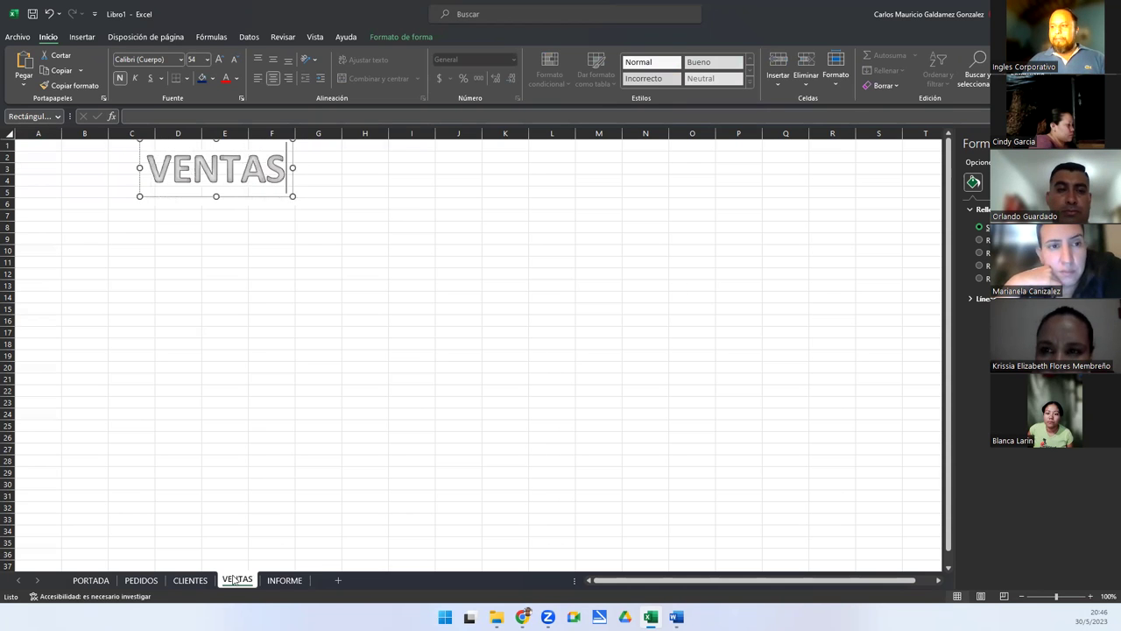
left_click(188, 581)
left_click(140, 581)
left_click(284, 580)
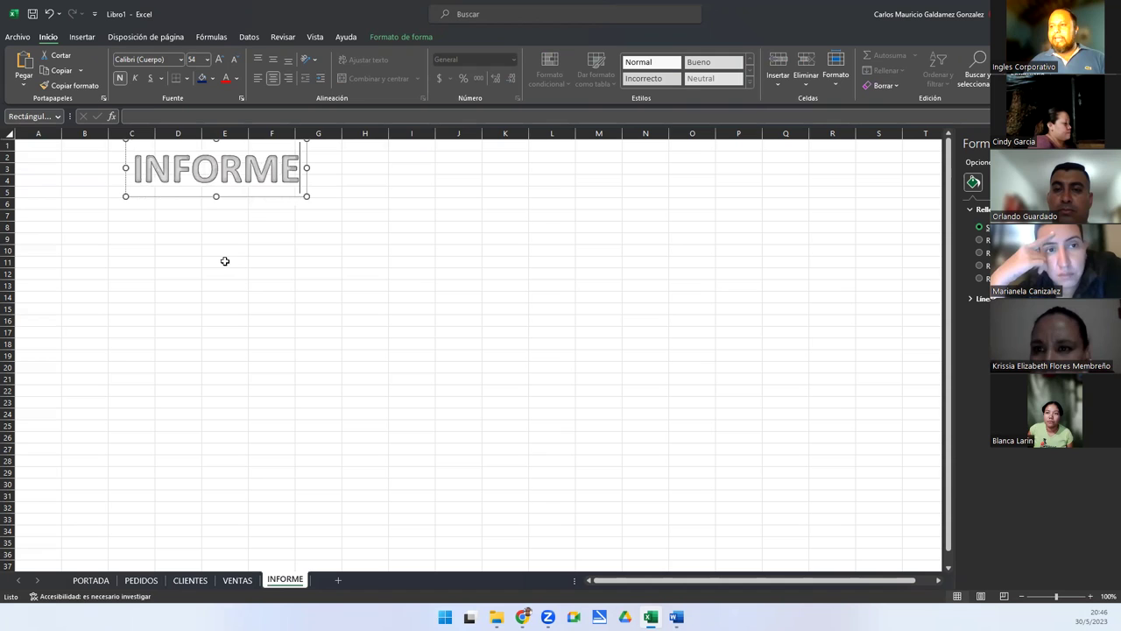
left_click(198, 252)
left_click(237, 580)
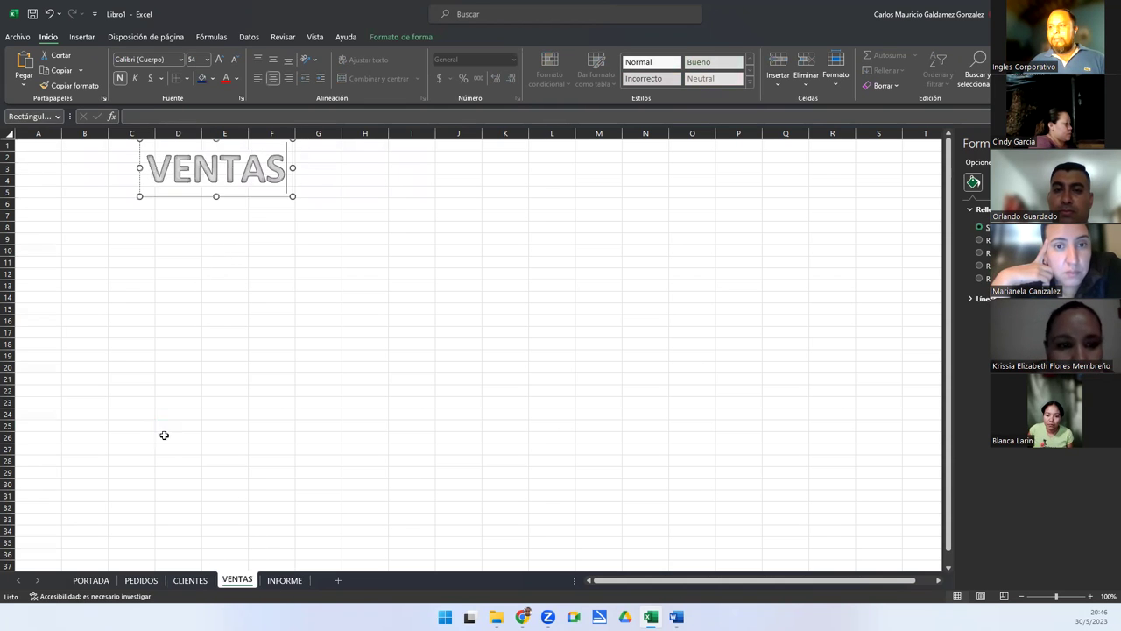
left_click(164, 435)
left_click(190, 580)
left_click(123, 331)
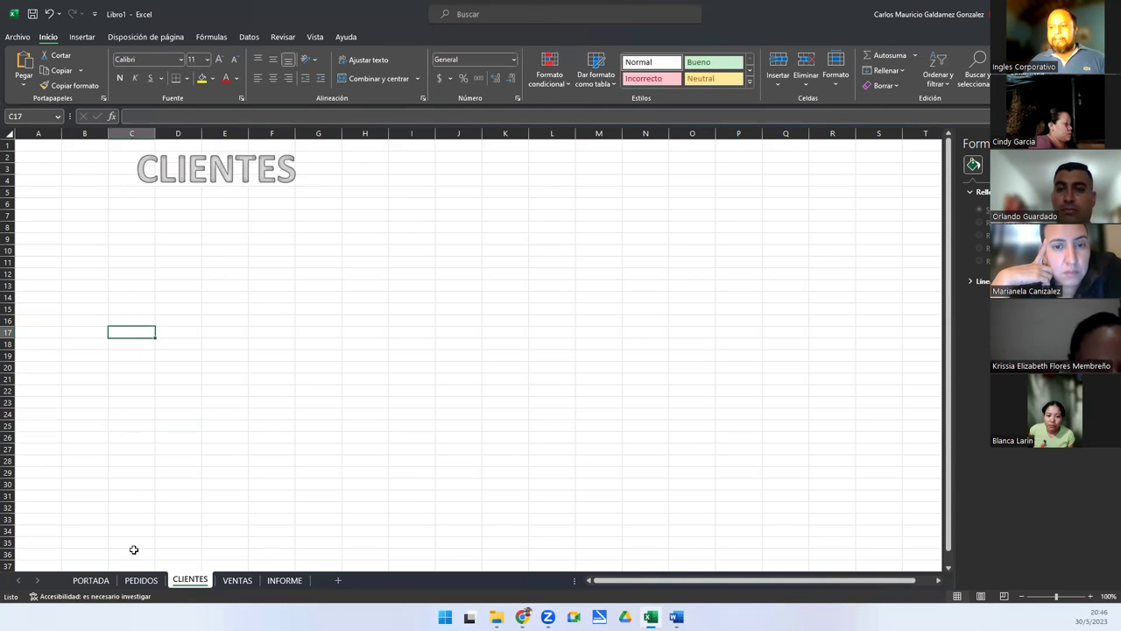
left_click(141, 580)
left_click(128, 265)
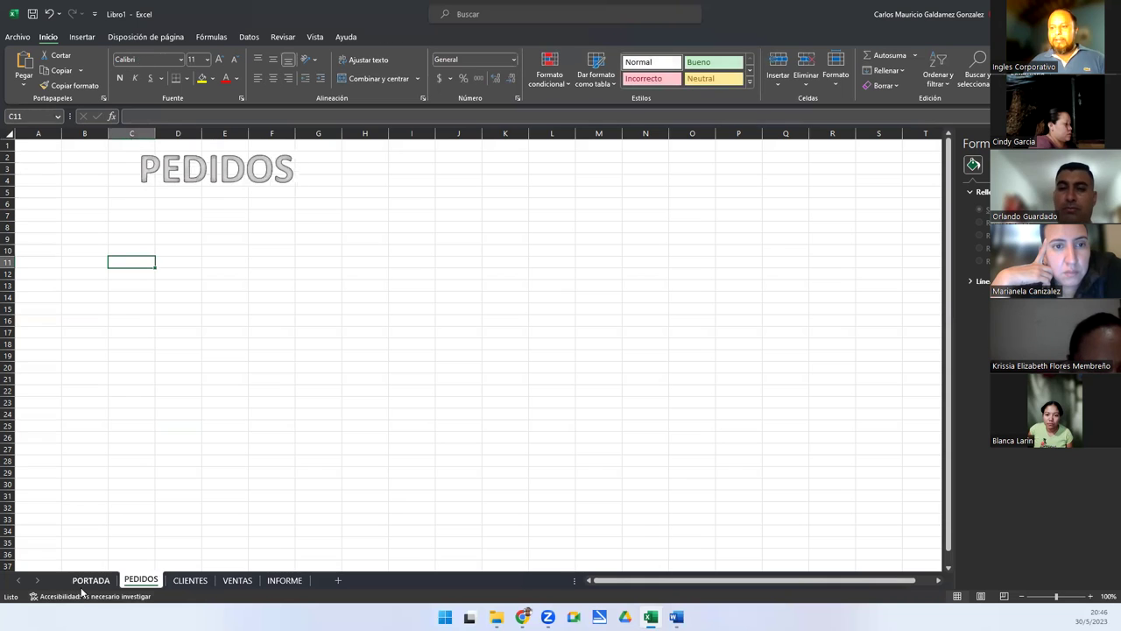
Copy the house and arrow icons from the PORTADA sheet and paste them at cell L2 of the PEDIDOS sheet.
left_click(90, 580)
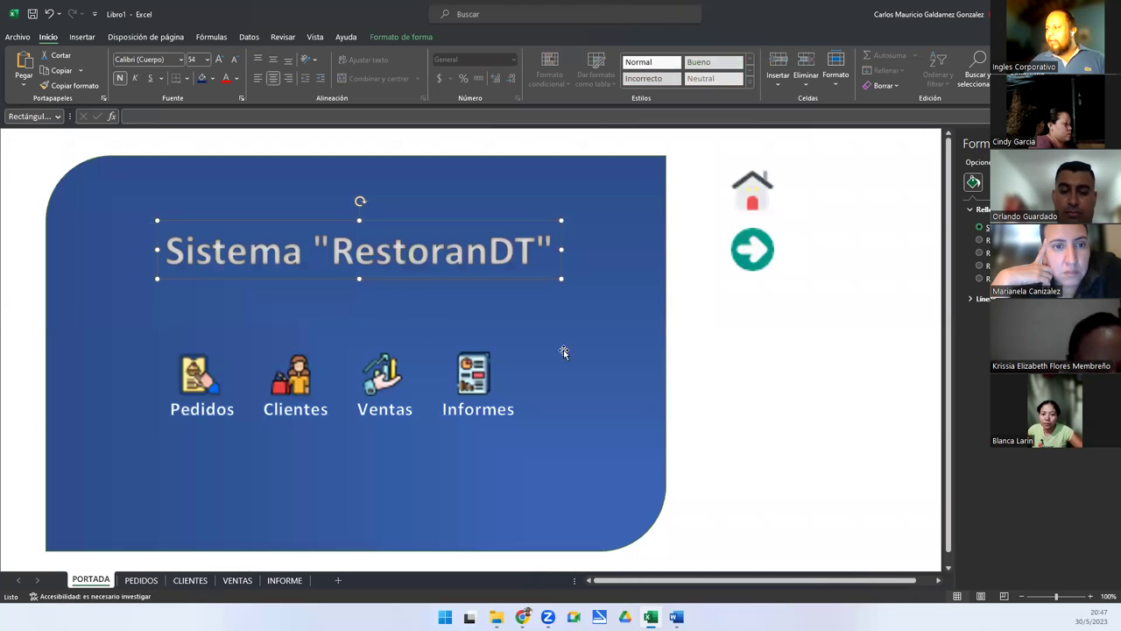
left_click(749, 195)
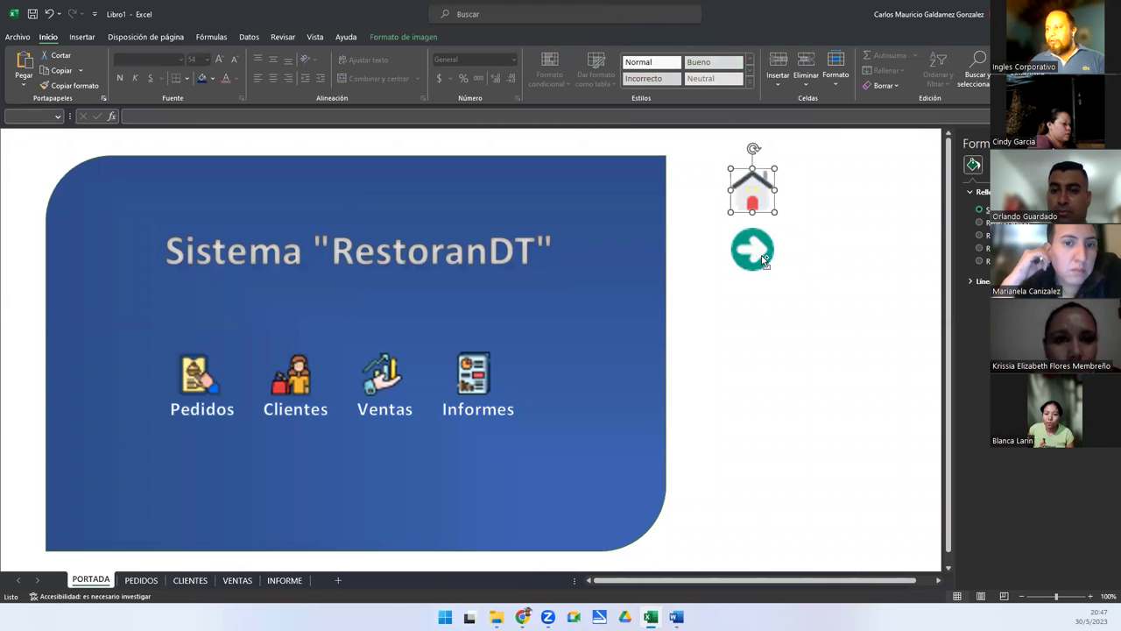
left_click(762, 257, "ctrl")
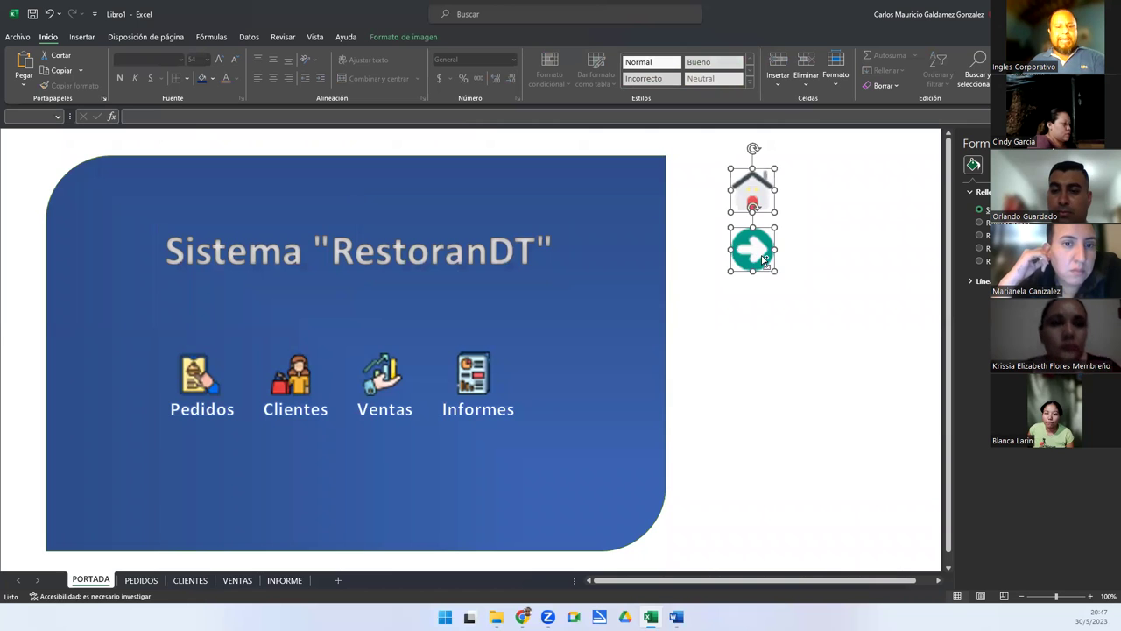
left_click(141, 579)
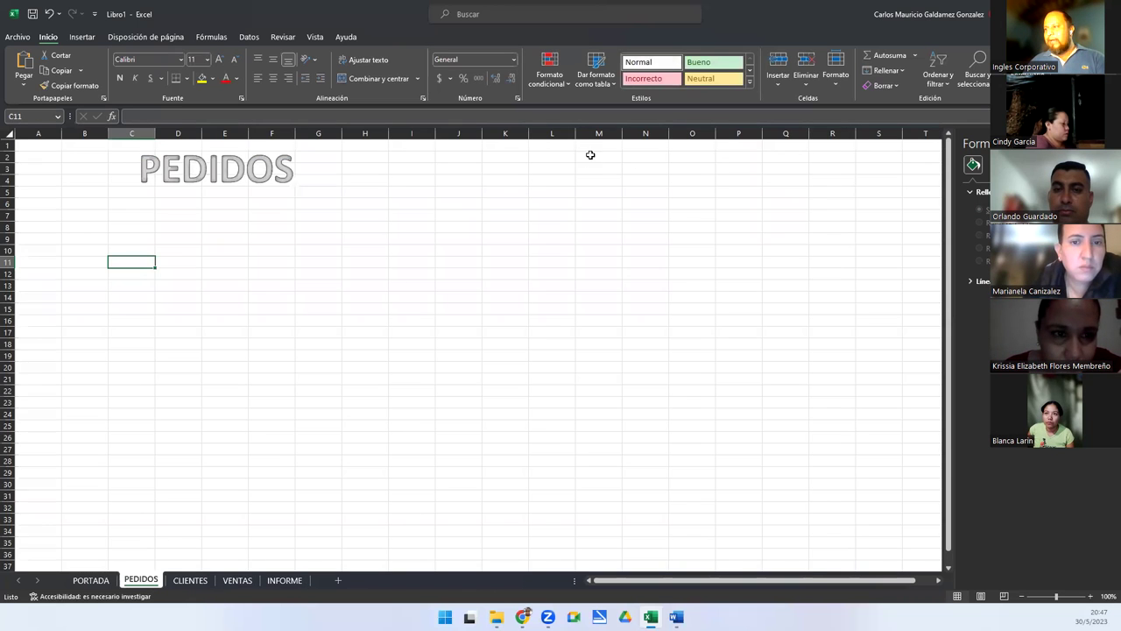
left_click(547, 155)
key("ctrl+v")
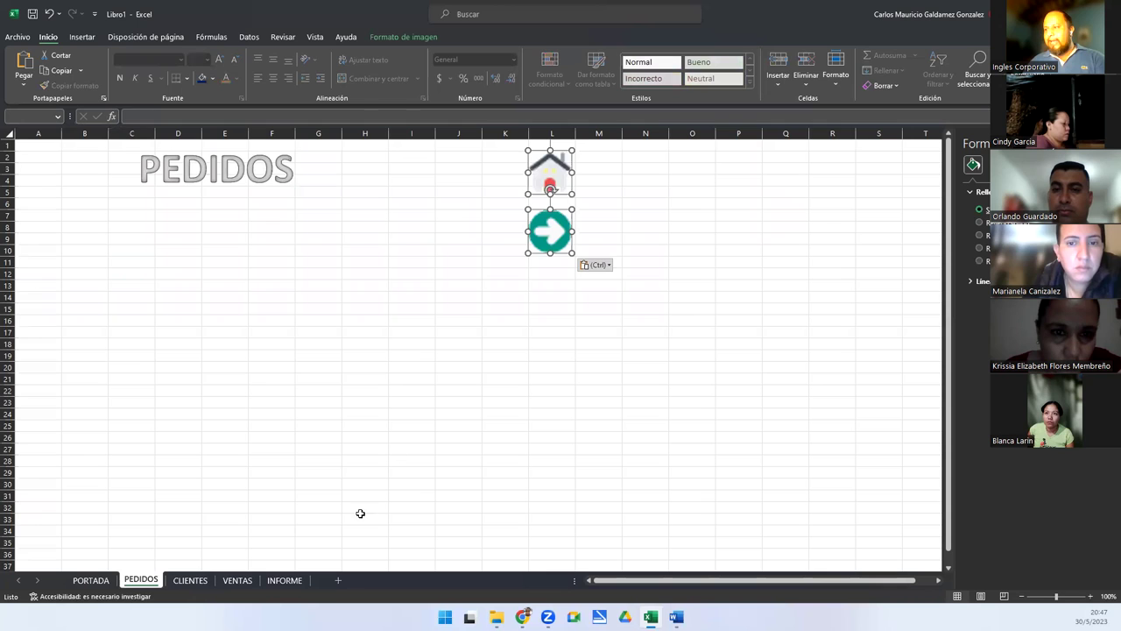
Paste the house and arrow icons at cell L2 of the CLIENTES, VENTAS and INFORME sheets.
left_click(192, 580)
left_click(551, 155)
key("ctrl+v")
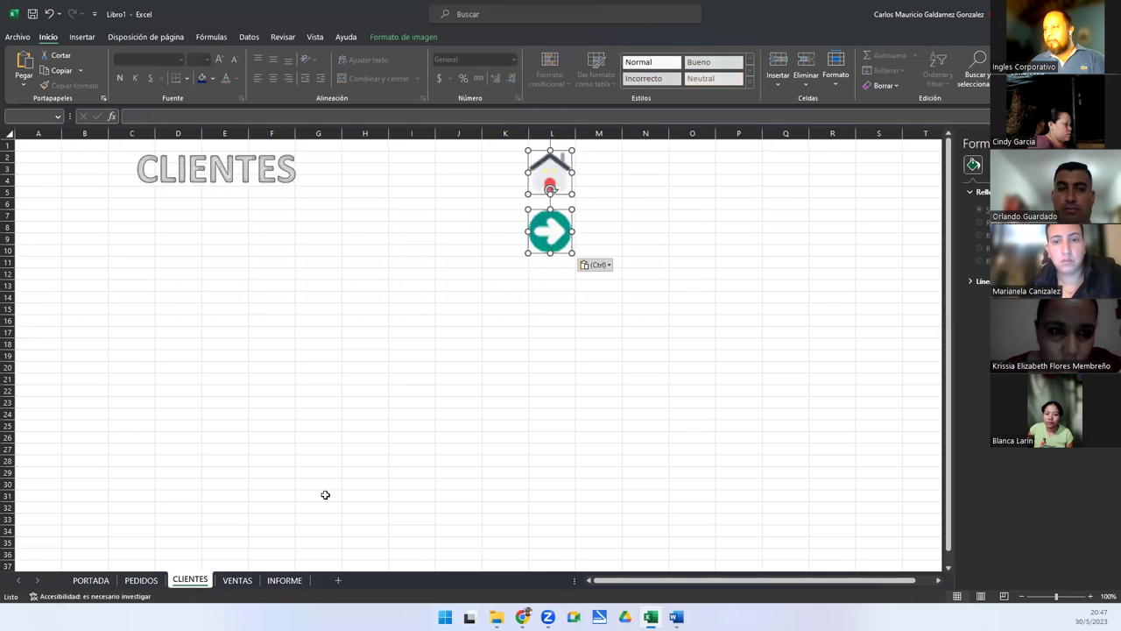
key("ctrl+Page_Down")
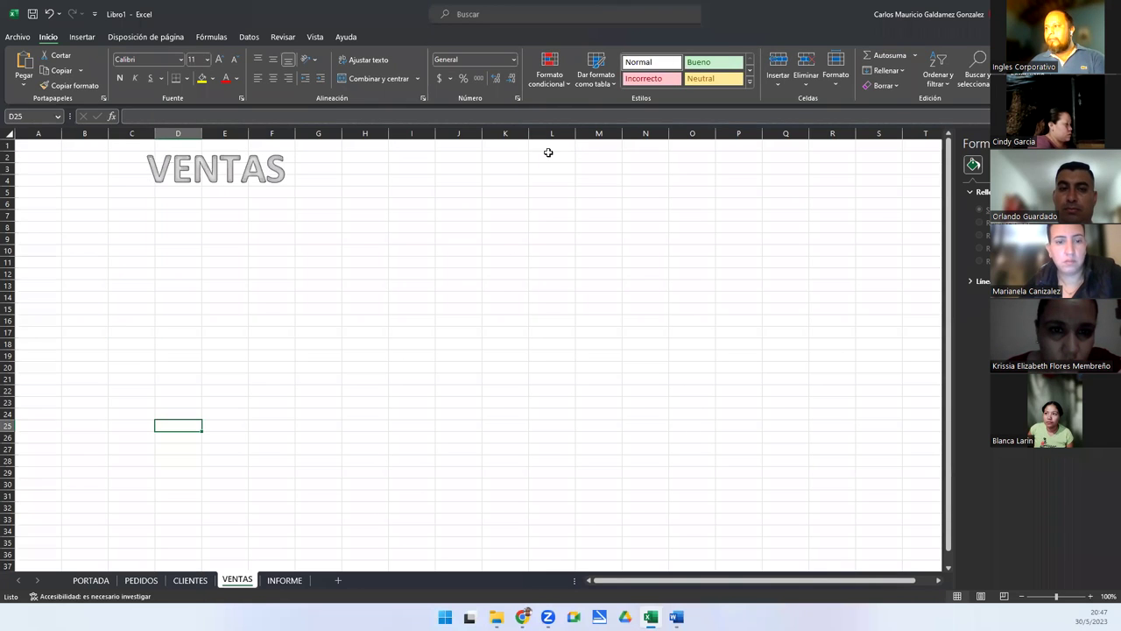
left_click(548, 153)
key("ctrl+v")
left_click(285, 580)
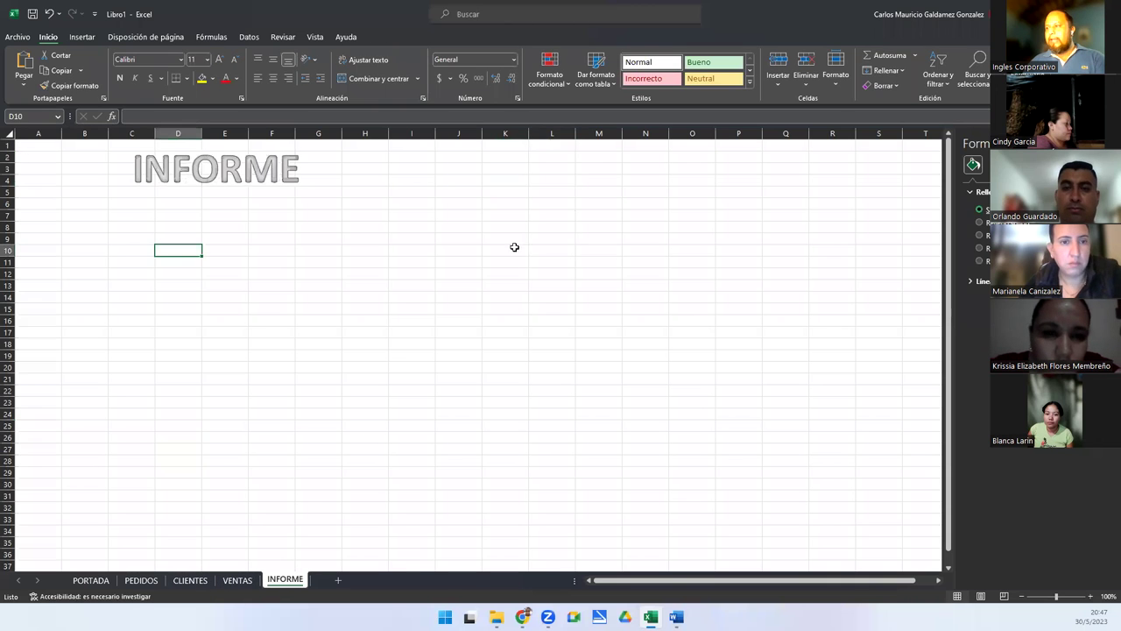
left_click(556, 155)
key("ctrl+v")
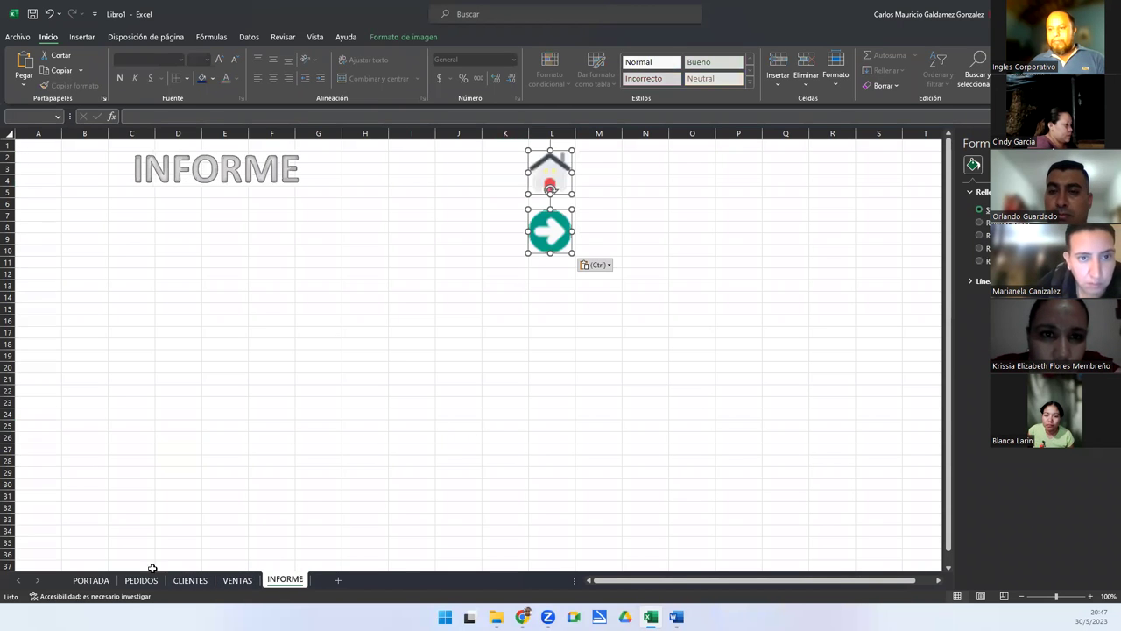
On the PEDIDOS sheet, duplicate the arrow icon directly below the original and flip the copy horizontally.
left_click(90, 580)
left_click(132, 581)
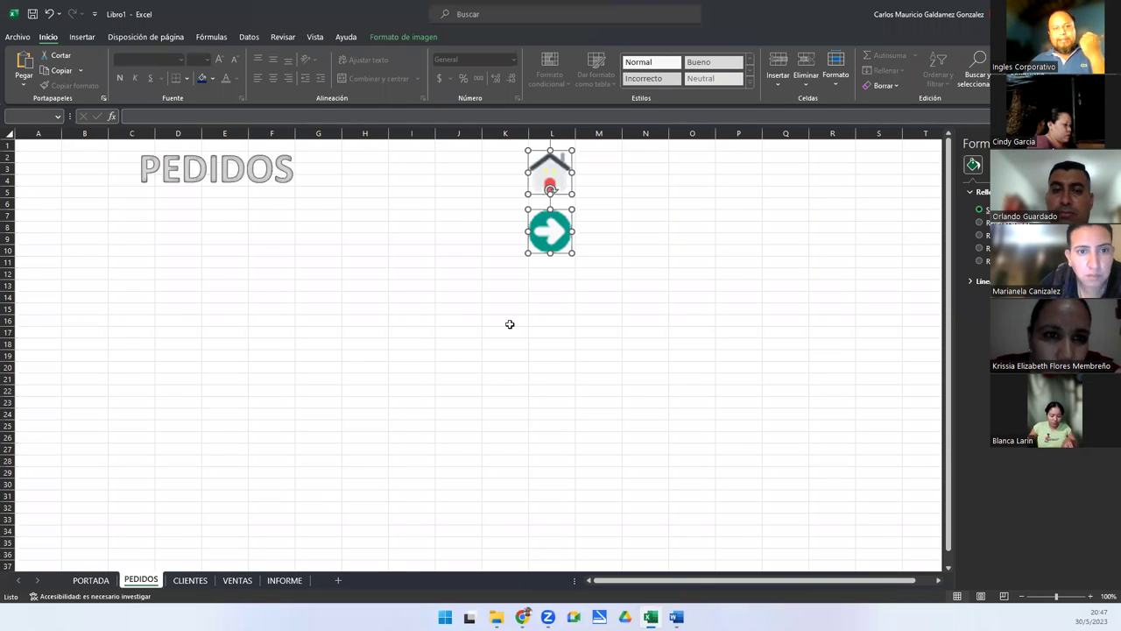
left_click(550, 306)
left_click(548, 238)
left_click_drag(550, 241, 550, 297)
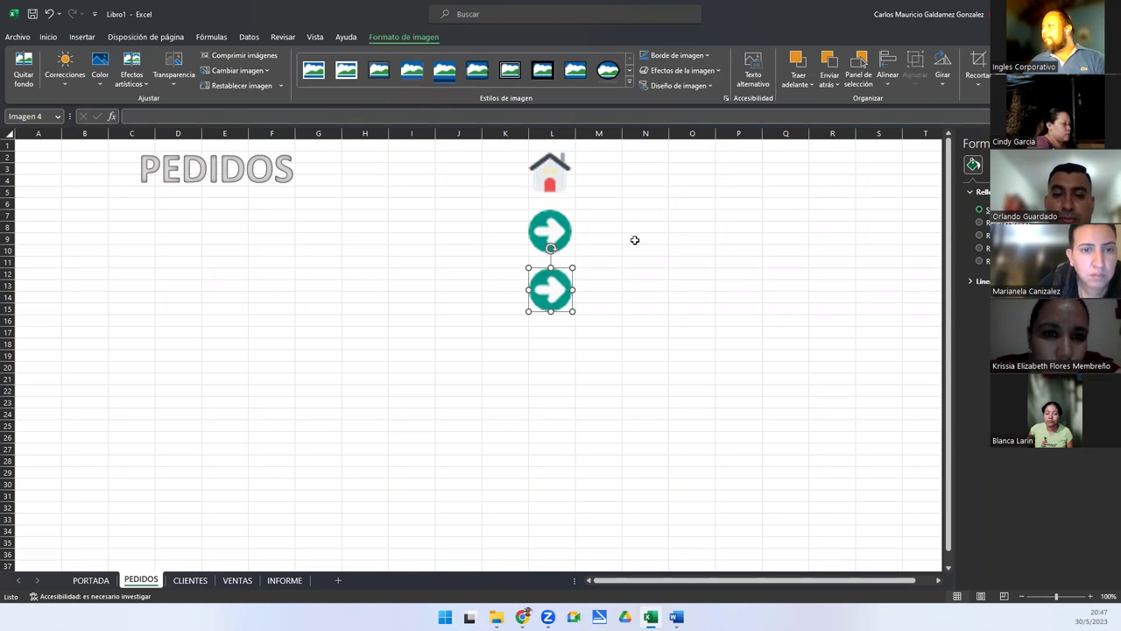
left_click(940, 79)
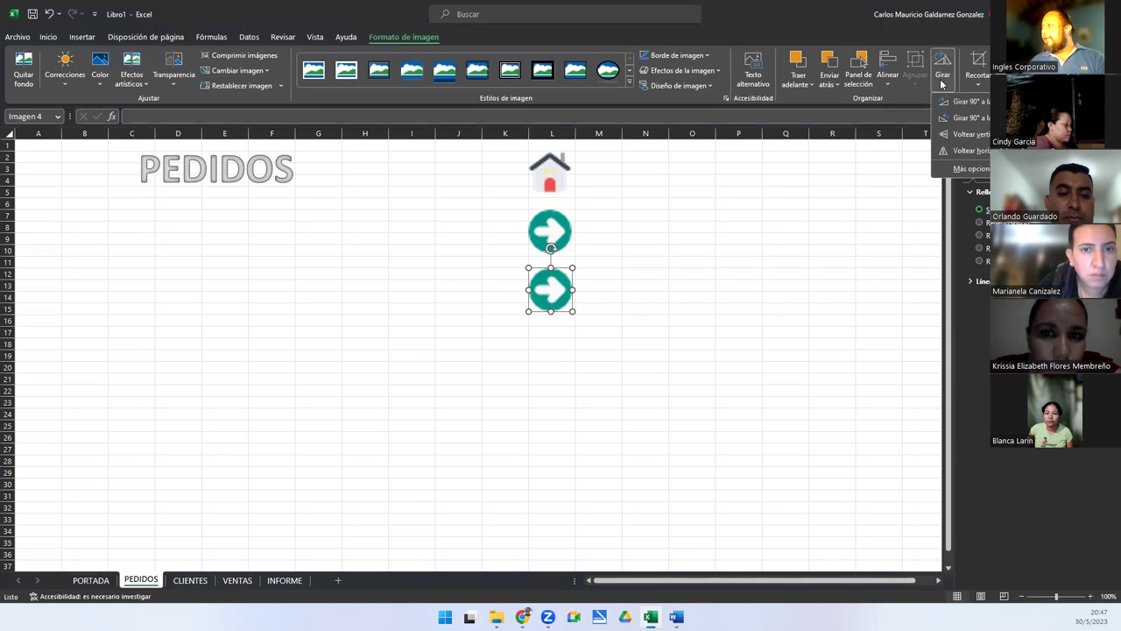
left_click(986, 155)
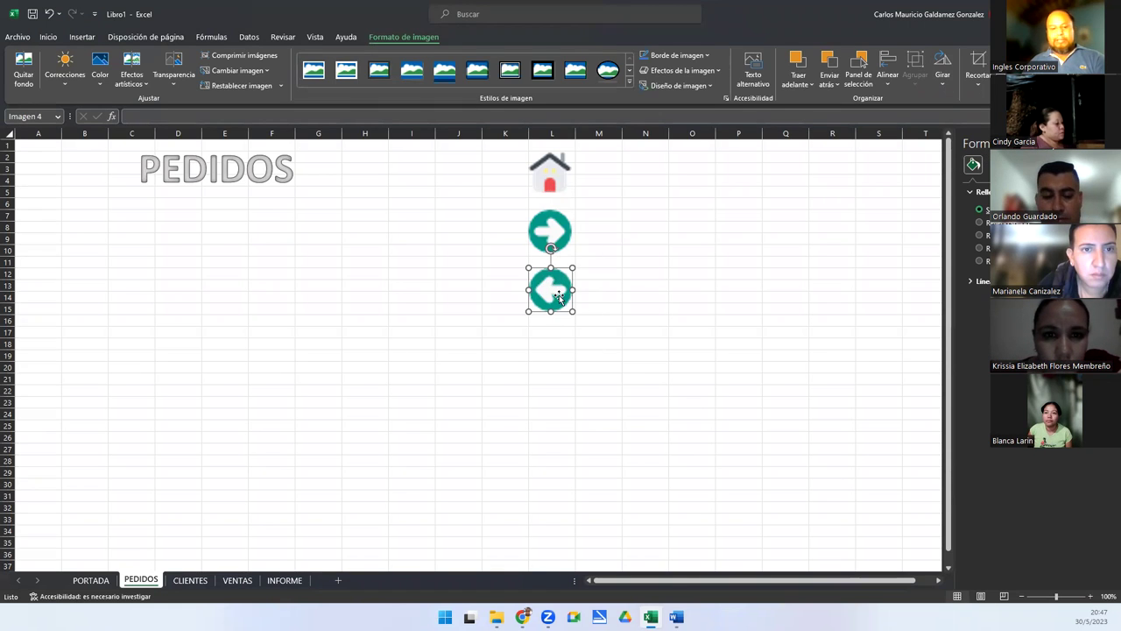
Paste the left-pointing arrow at cell L12 of the CLIENTES and VENTAS sheets, below the right-pointing arrow.
left_click(189, 583)
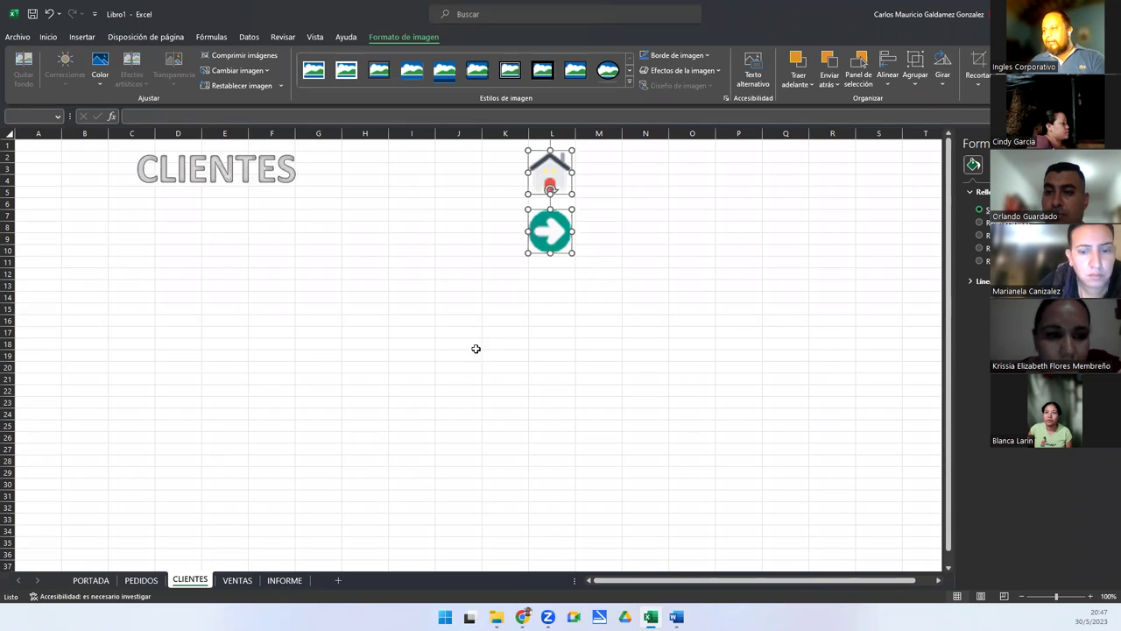
left_click(542, 272)
key("ctrl+v")
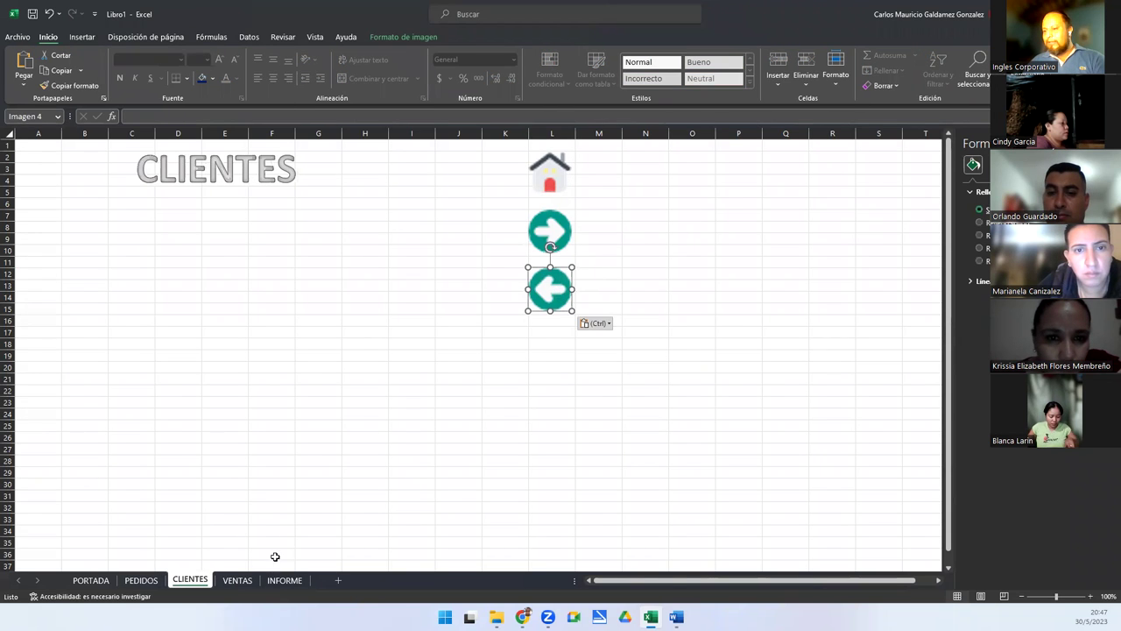
left_click(238, 580)
left_click(545, 273)
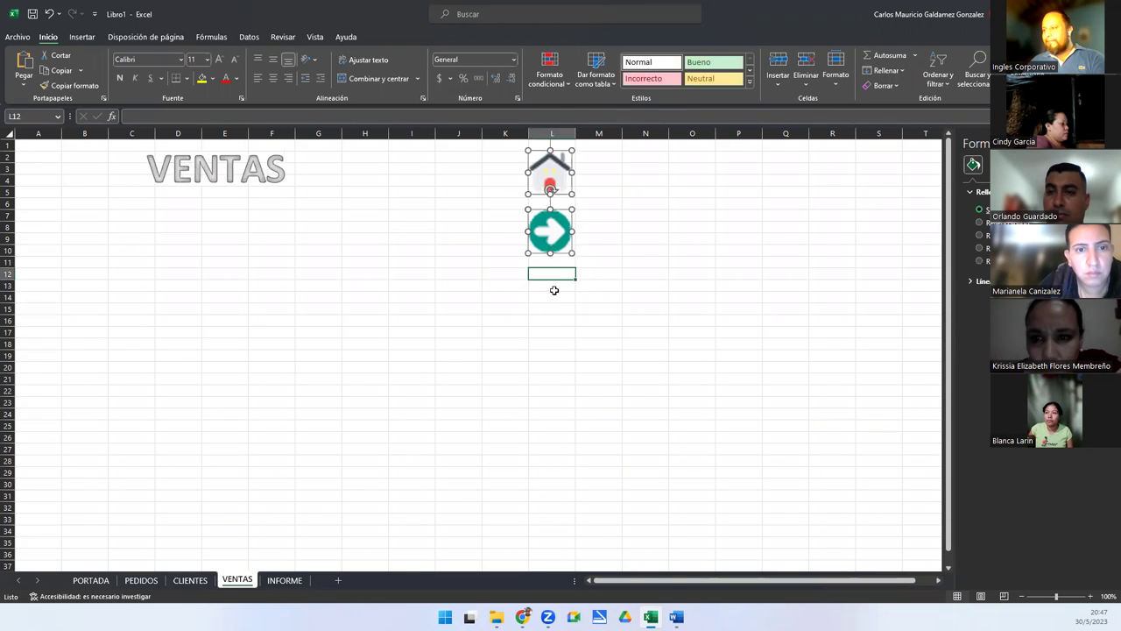
key("ctrl+v")
On the INFORME sheet, delete the right-pointing arrow and paste the left-pointing arrow in its place below the house.
left_click(284, 580)
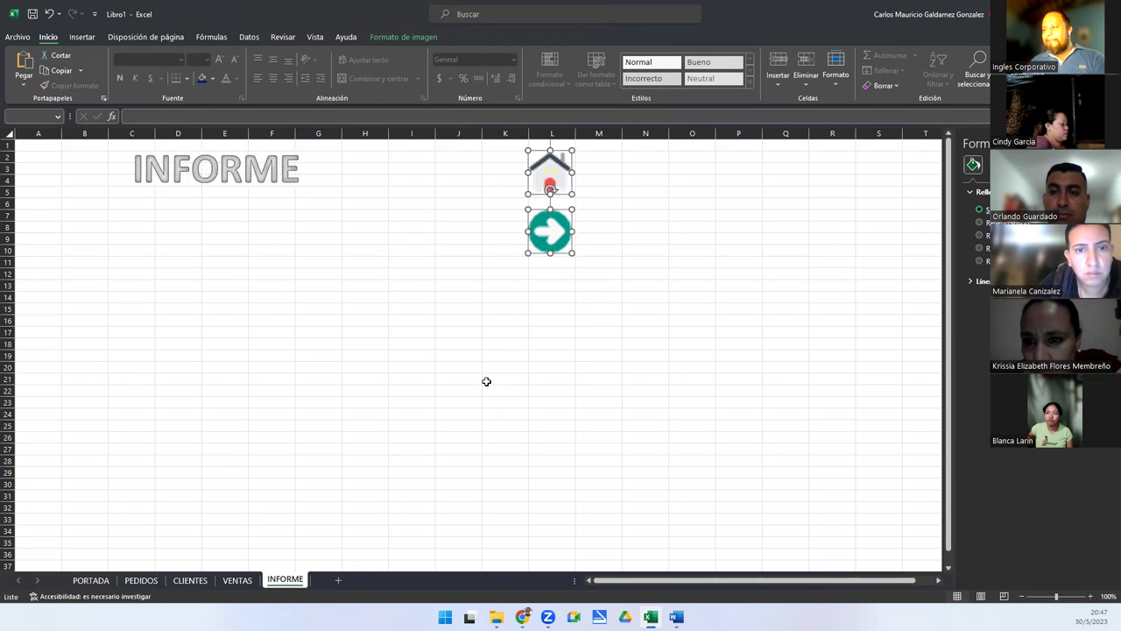
left_click(544, 288)
left_click(573, 251)
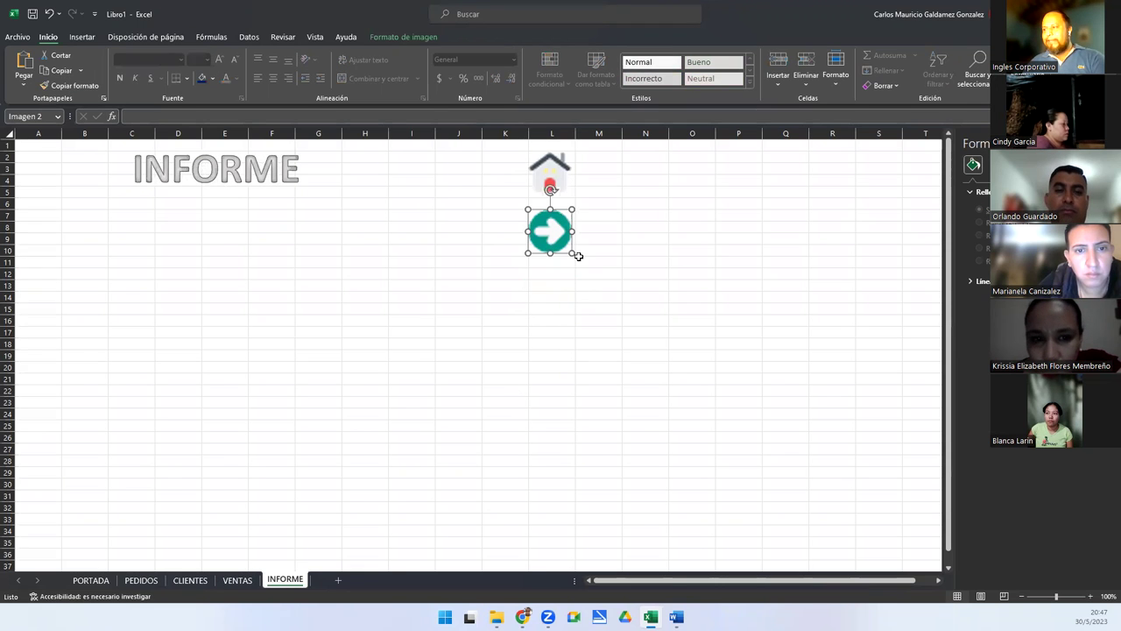
key("Delete")
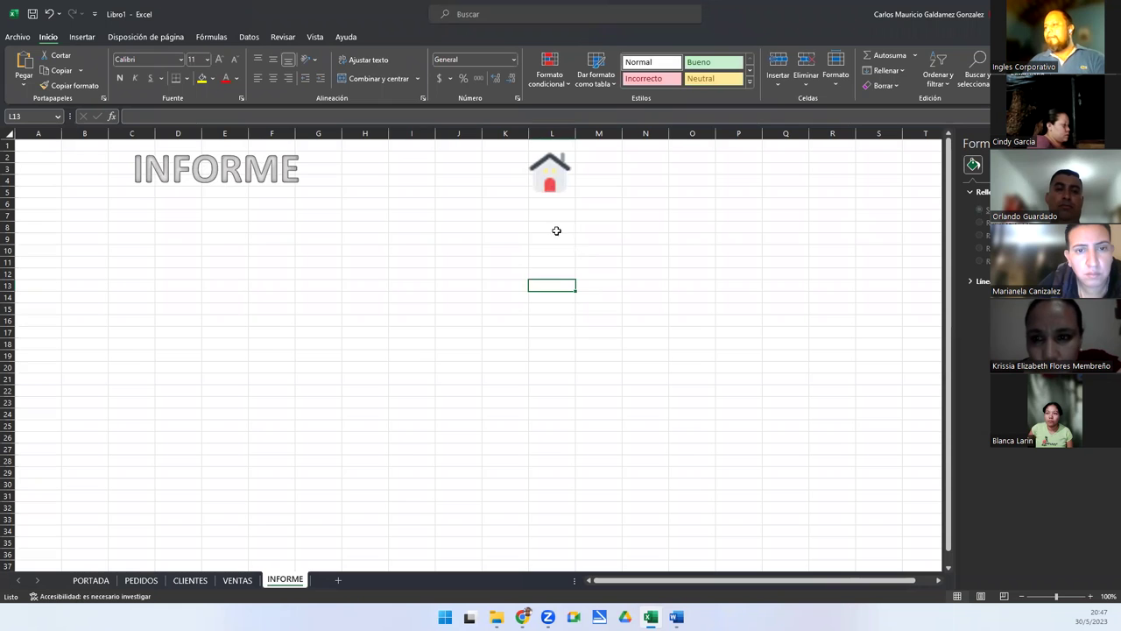
key("ctrl+v")
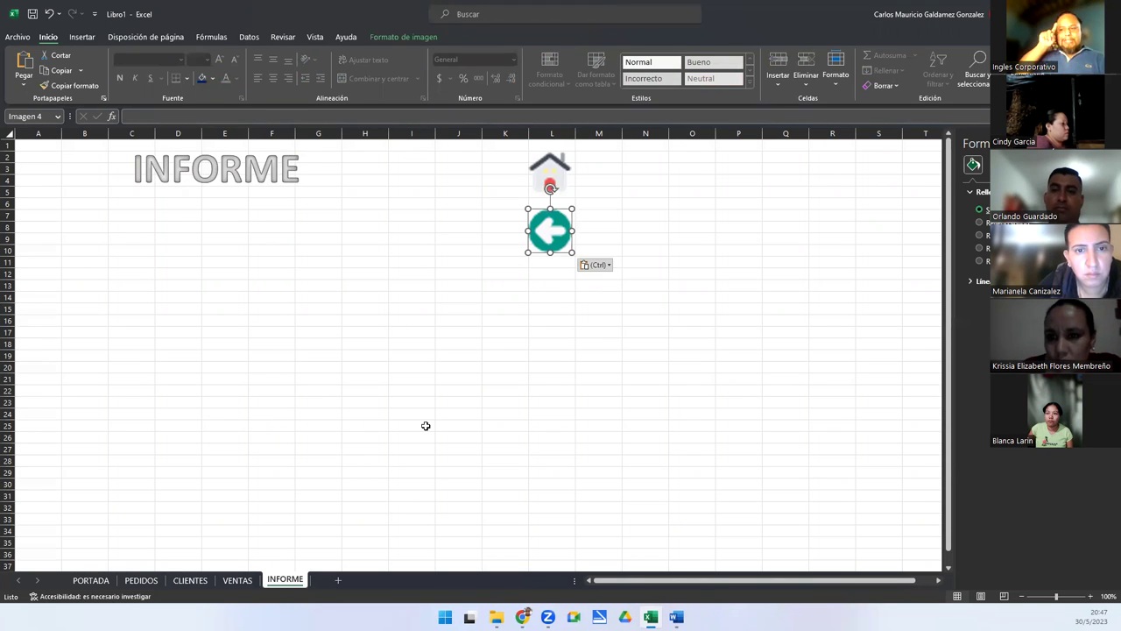
Delete the left-pointing arrow icon below the right-pointing arrow on the PEDIDOS sheet.
left_click(97, 580)
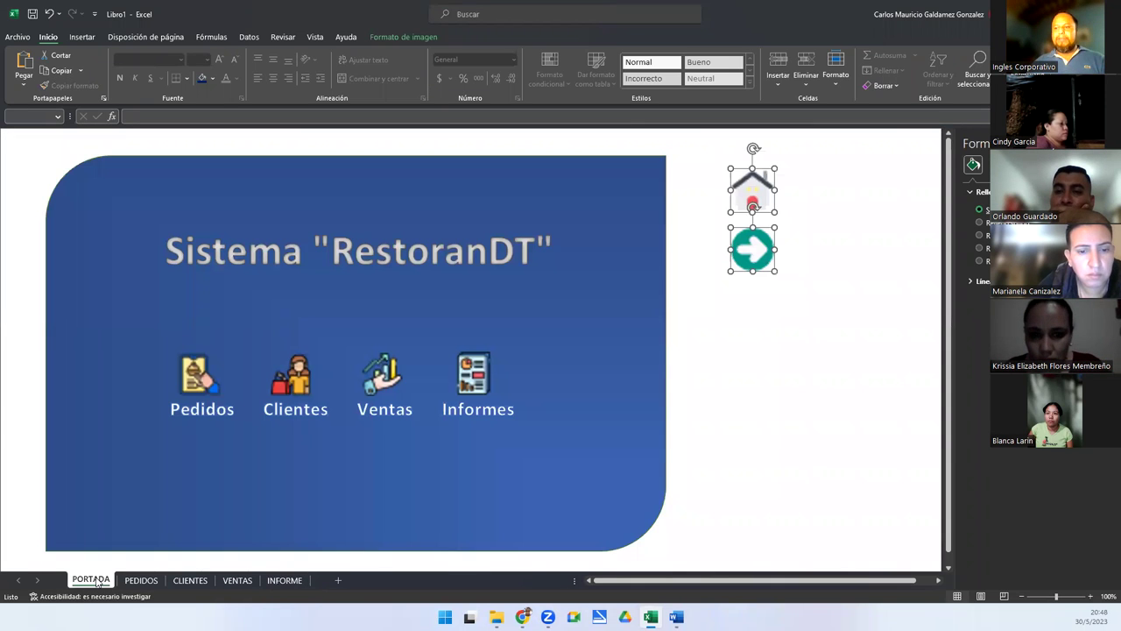
left_click(141, 585)
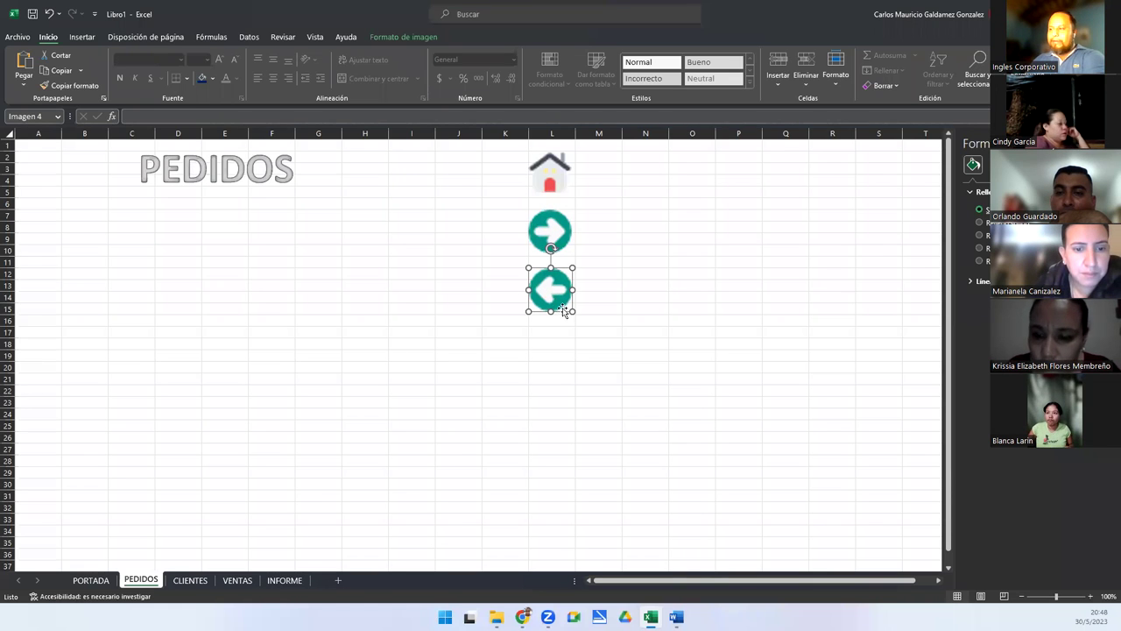
key("Delete")
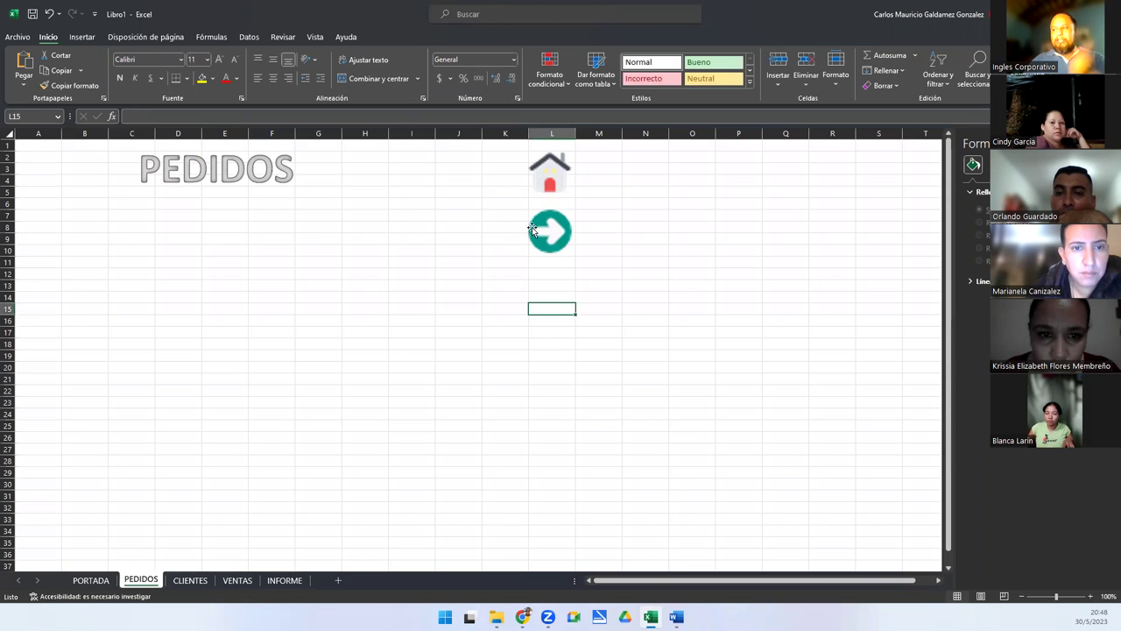
Check the house and arrow icons on the PEDIDOS, CLIENTES, VENTAS and INFORME sheets.
left_click(551, 180)
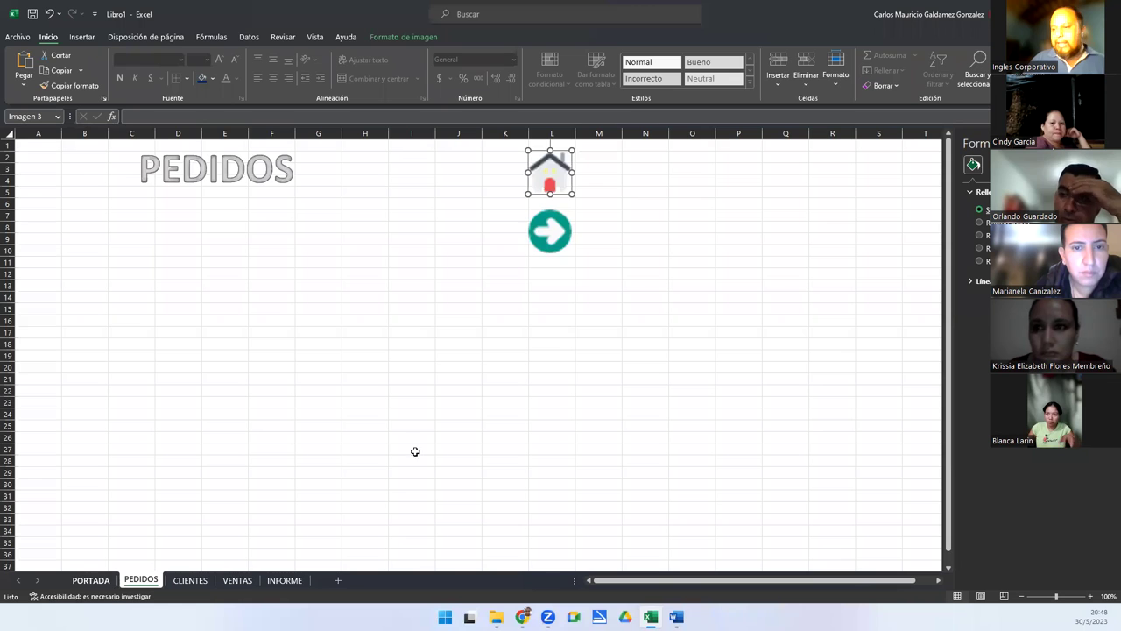
left_click(543, 230)
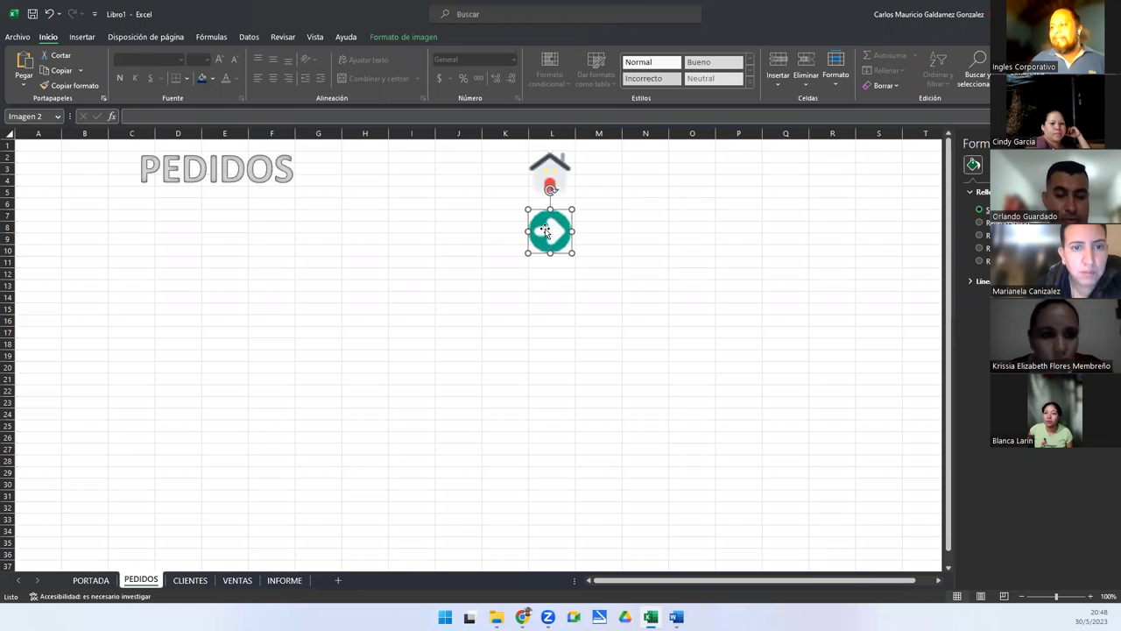
left_click(193, 580)
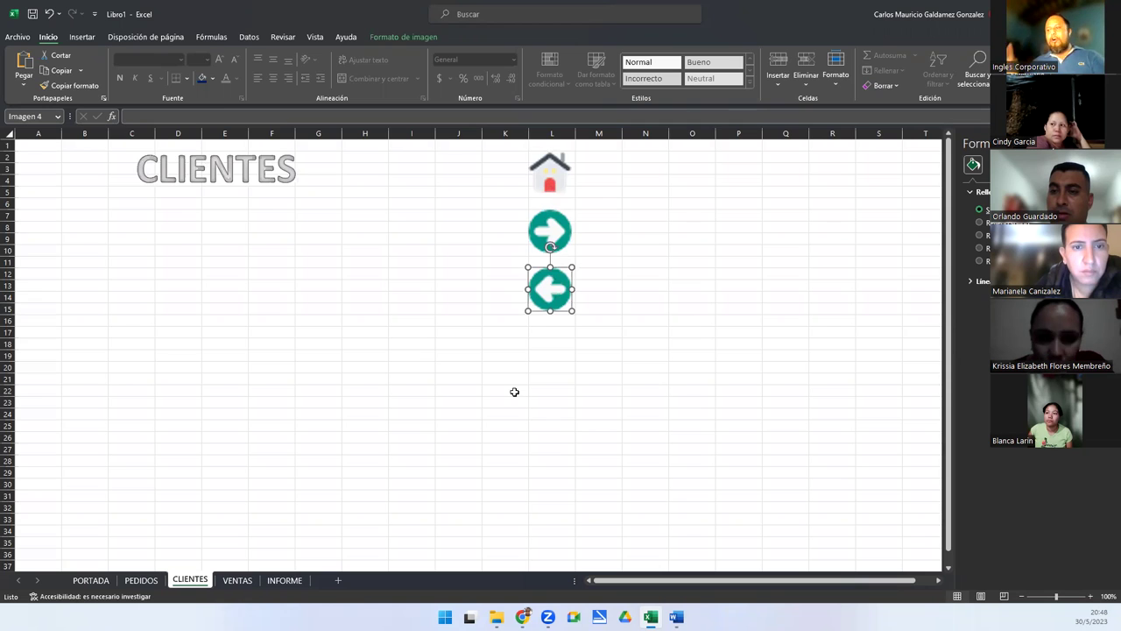
left_click(549, 168)
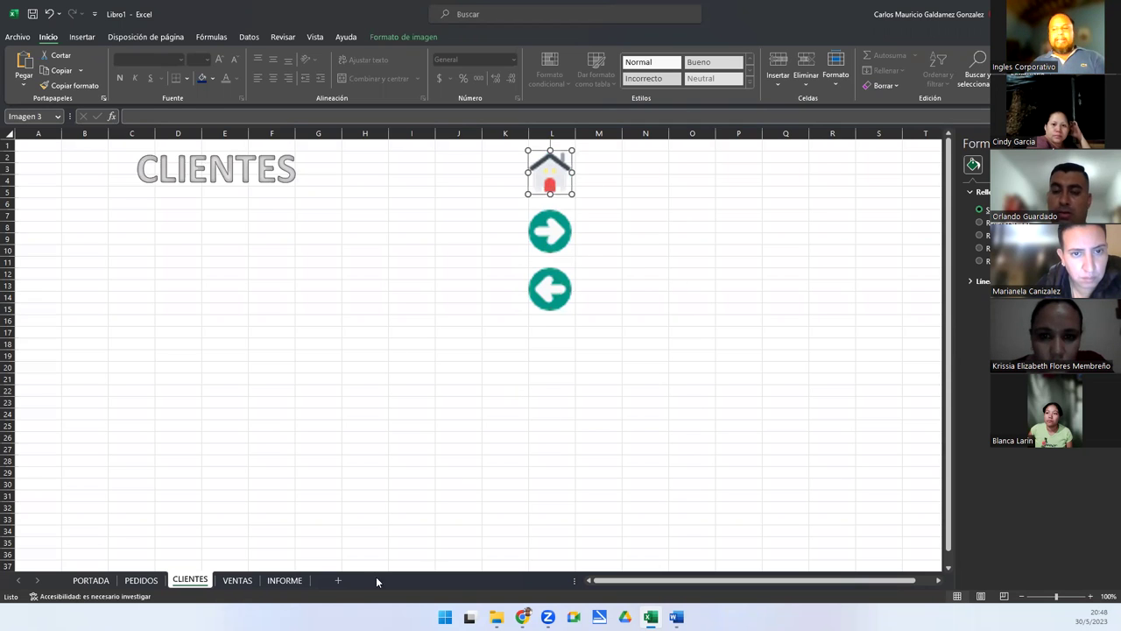
left_click(235, 582)
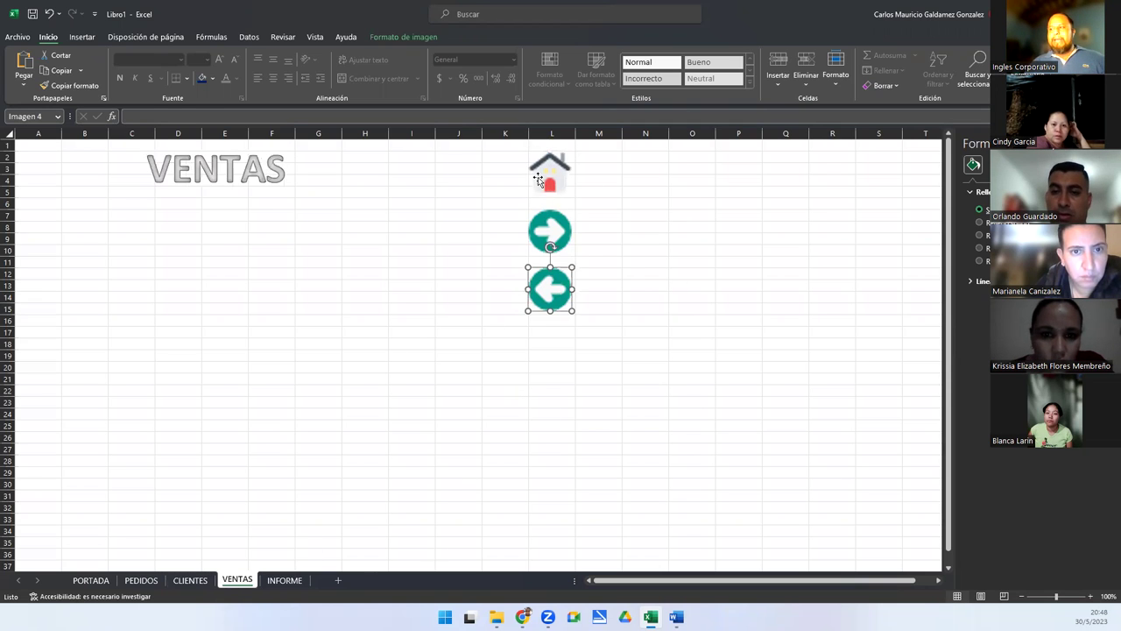
left_click(542, 182)
left_click(542, 239)
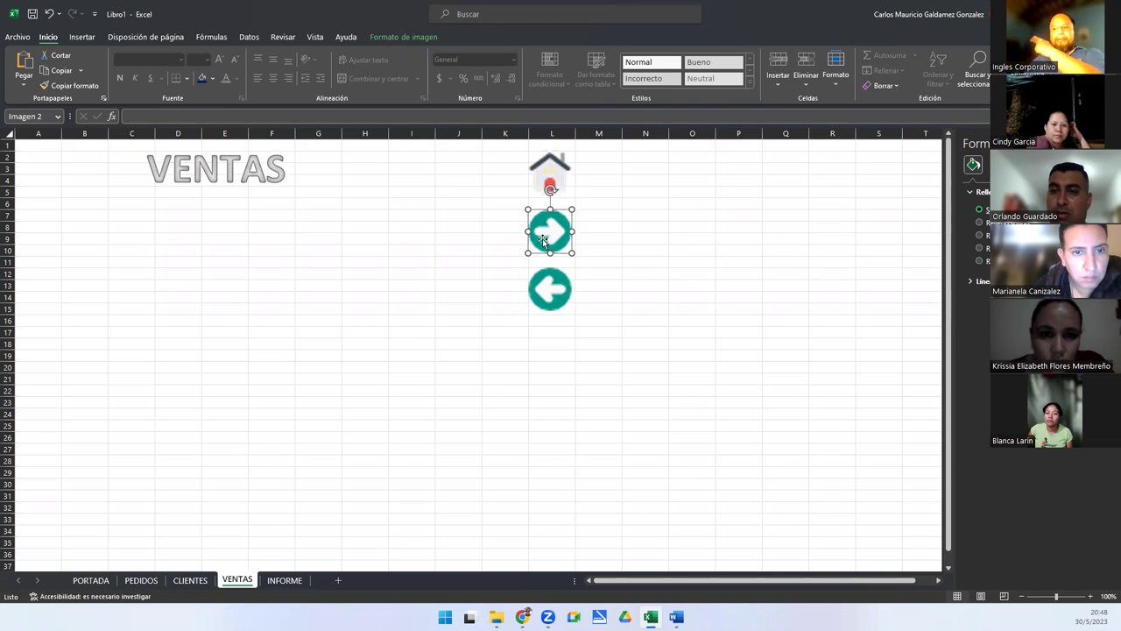
left_click(542, 302)
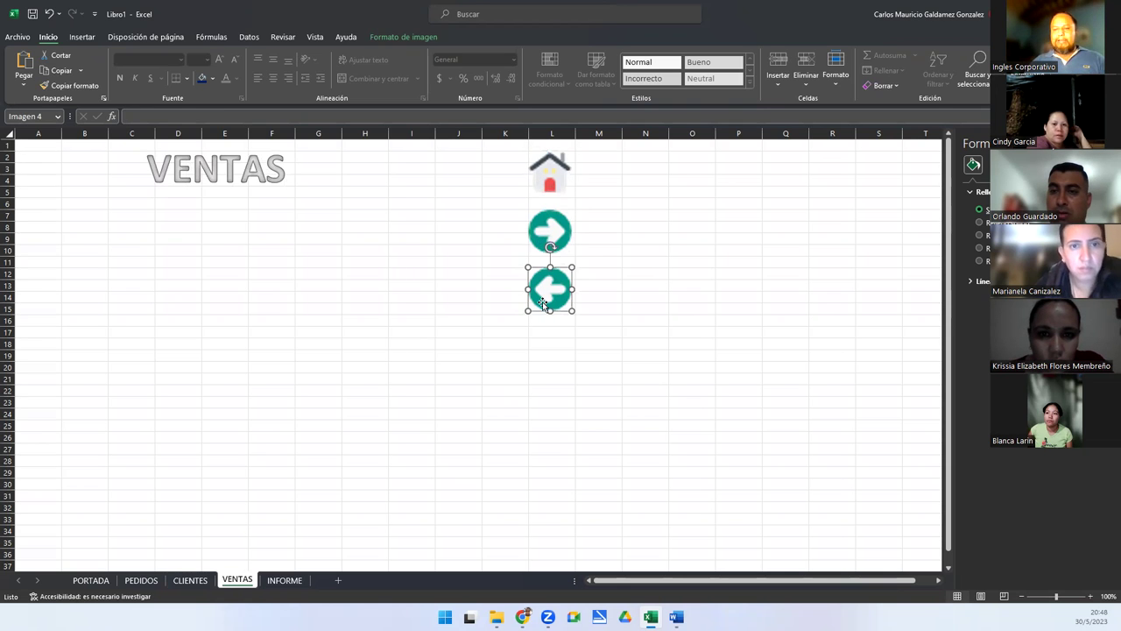
left_click(286, 579)
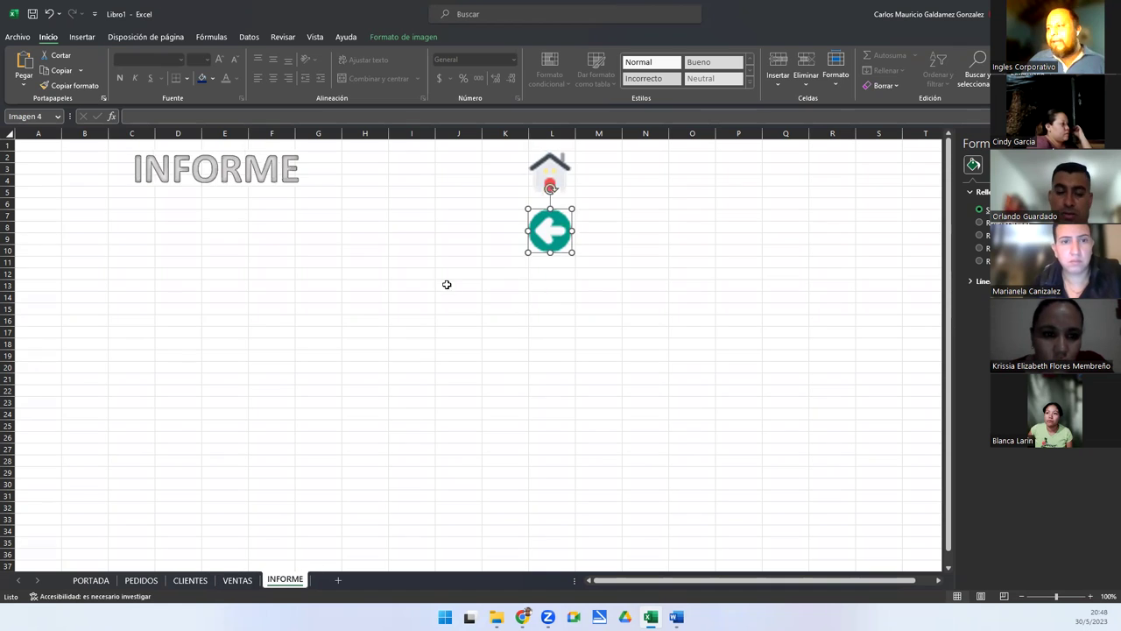
left_click(548, 166)
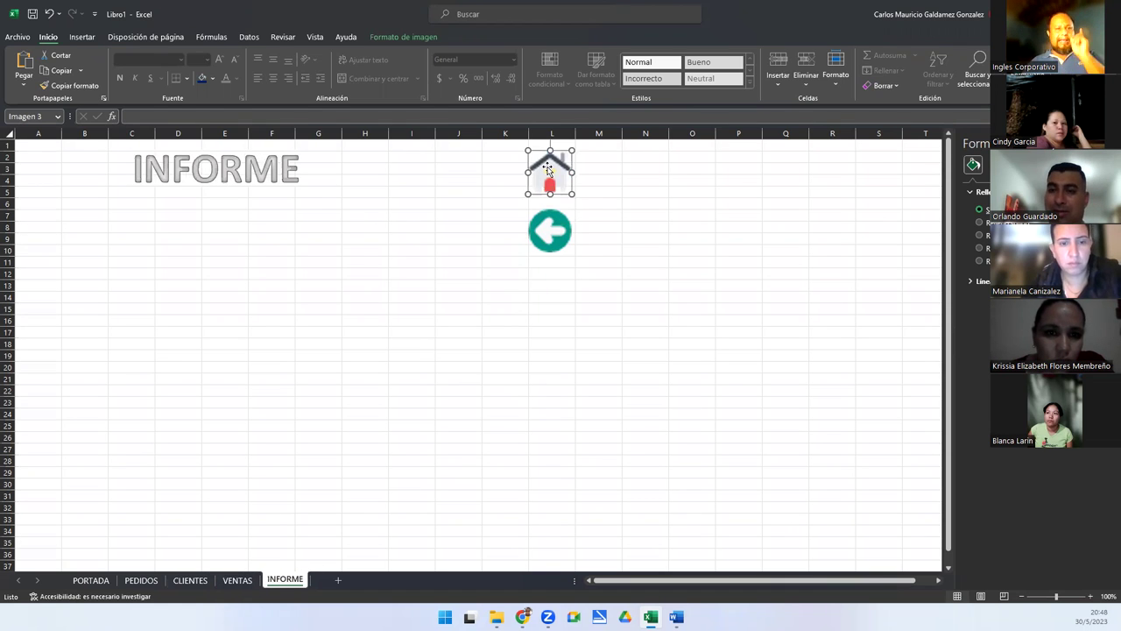
left_click(557, 239)
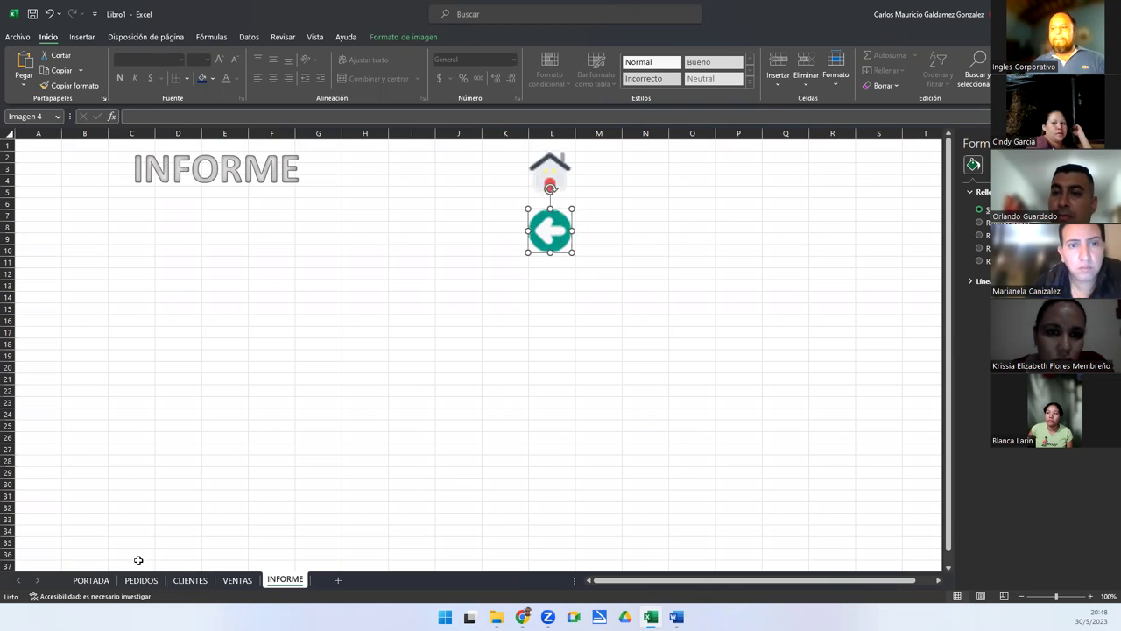
Delete the house and right-pointing arrow icons beside the blue cover shape on the PORTADA sheet.
left_click(92, 580)
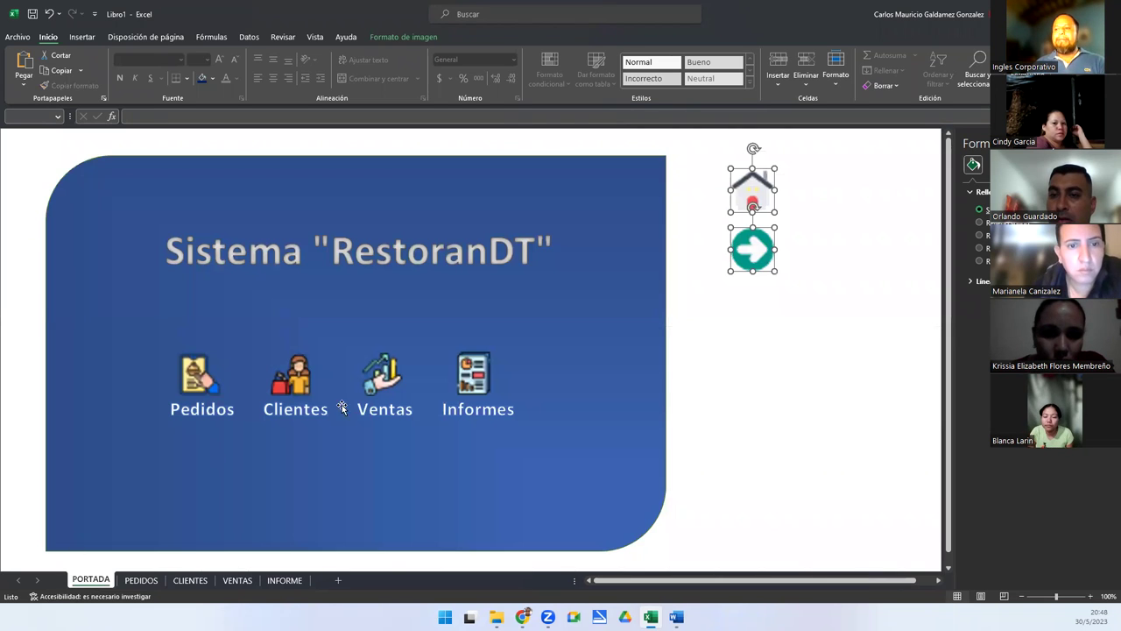
left_click(793, 169)
left_click(770, 189)
left_click(755, 252, "ctrl")
key("Escape")
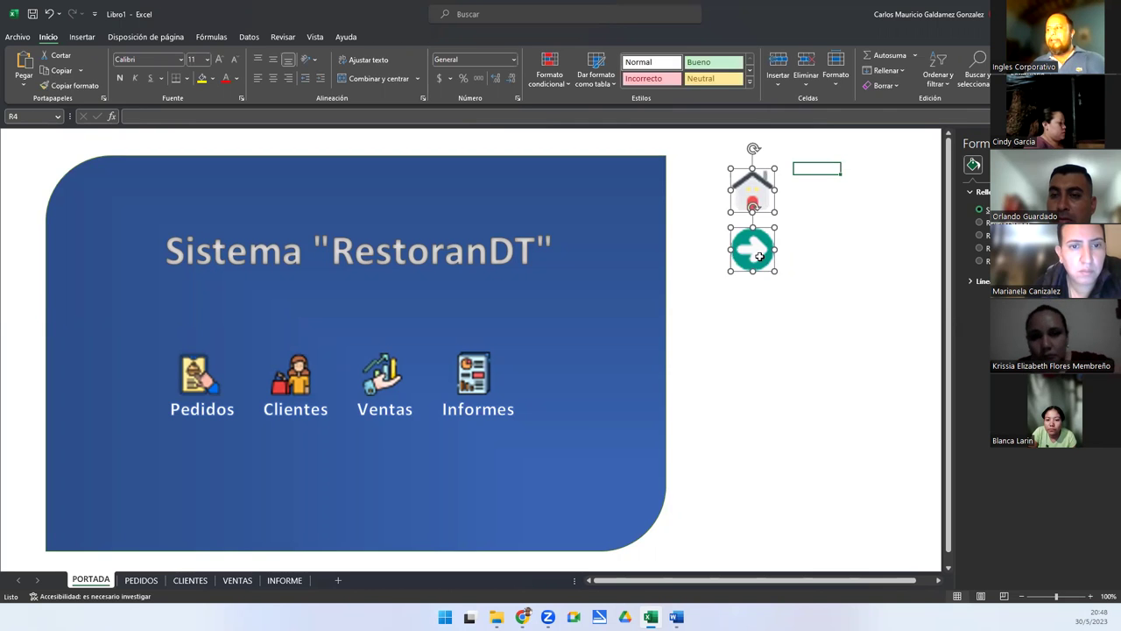
key("Delete")
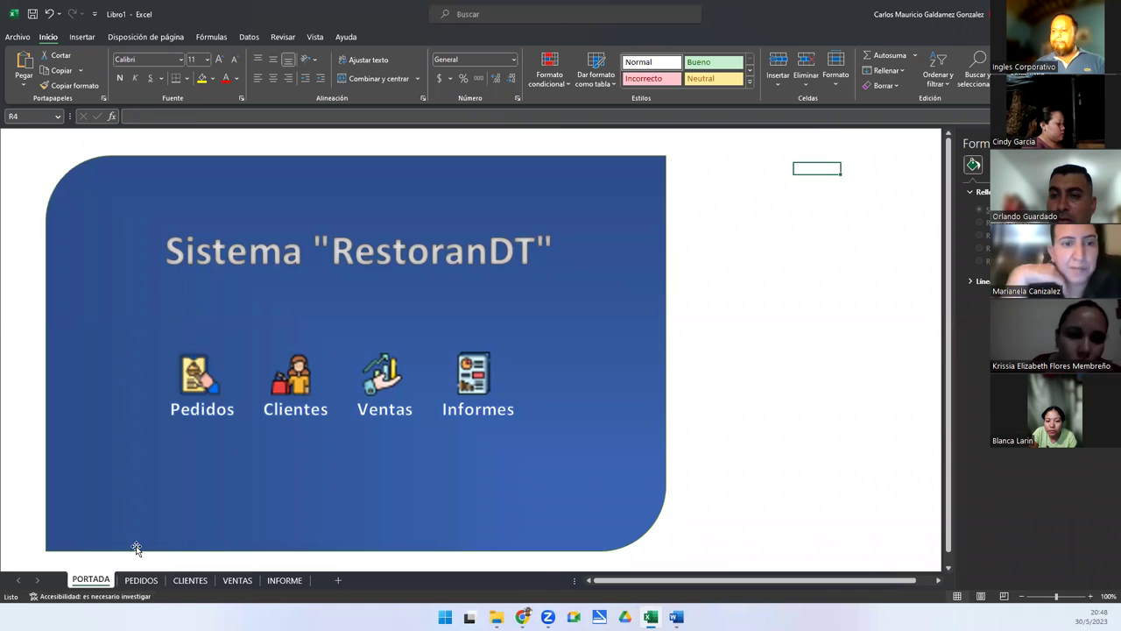
Review the section sheets in order and compare the Pedidos icon on PORTADA with its PEDIDOS sheet.
left_click(141, 580)
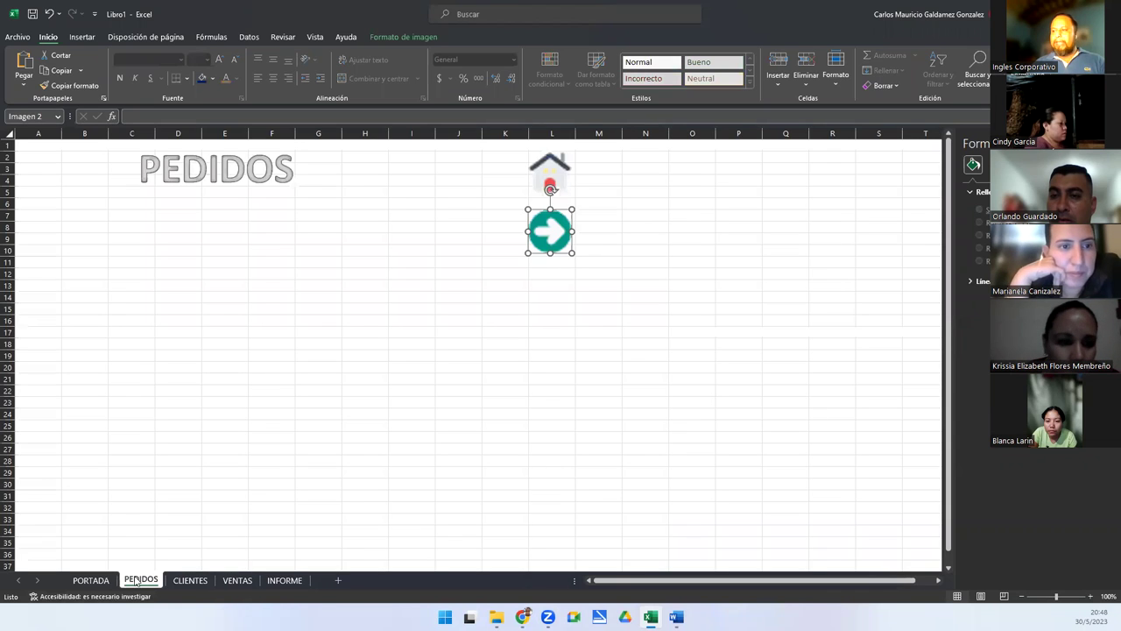
left_click(191, 581)
left_click(237, 581)
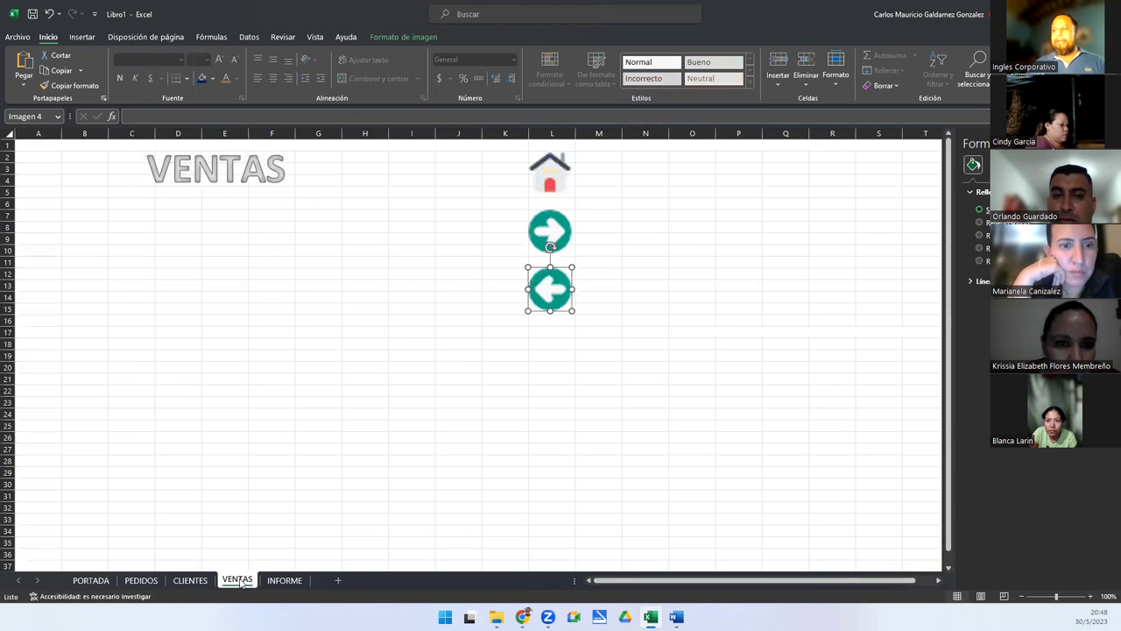
left_click(282, 580)
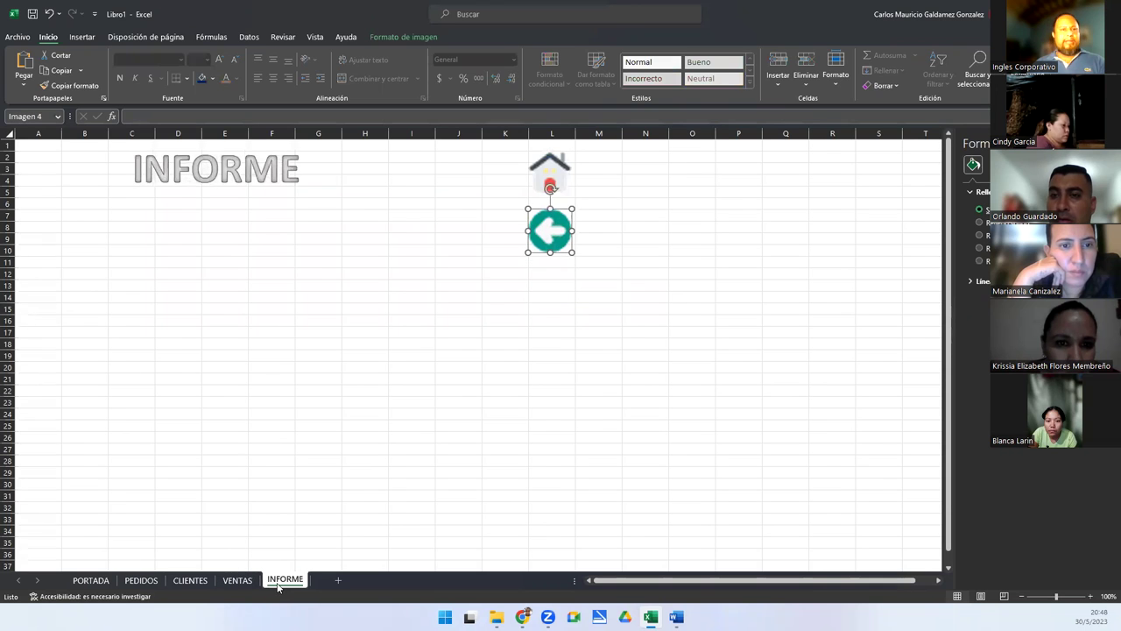
left_click(91, 581)
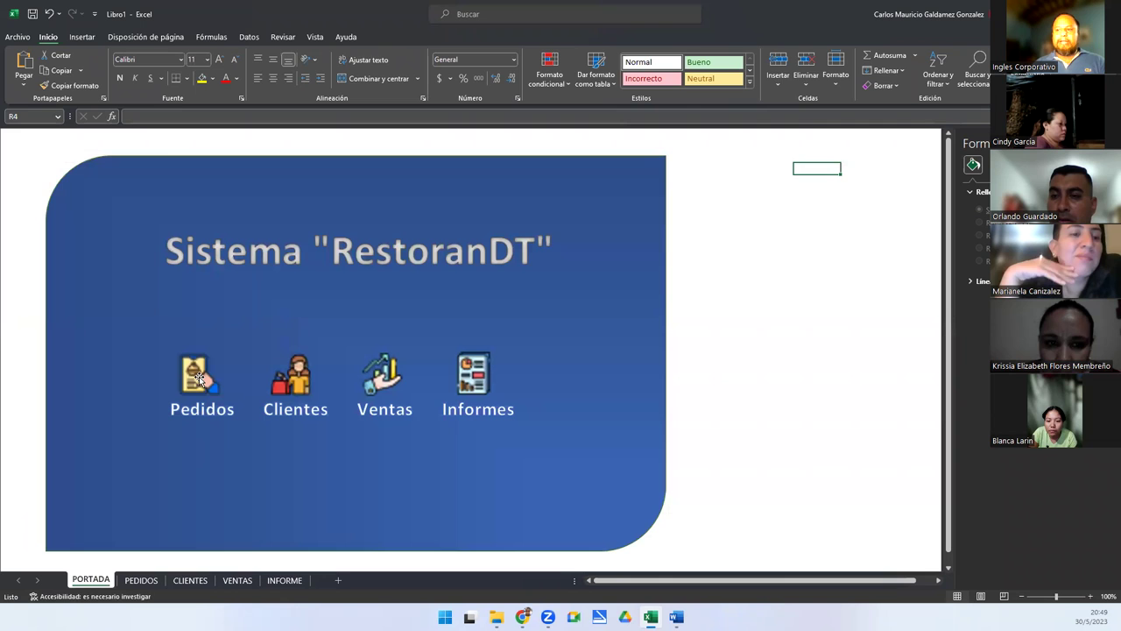
left_click(198, 377)
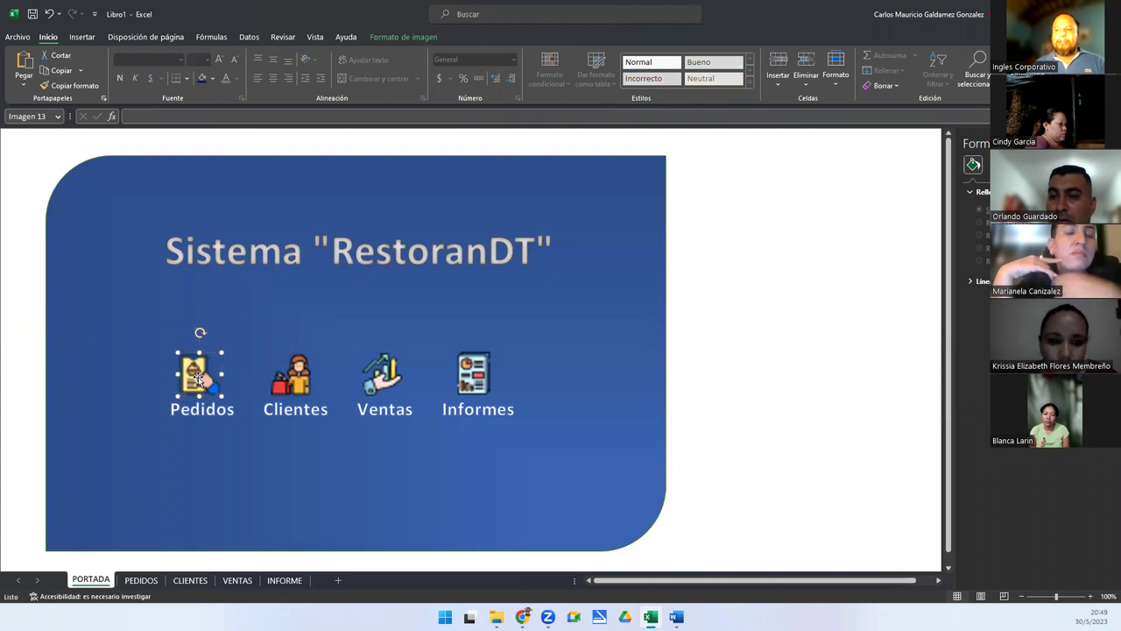
left_click(139, 581)
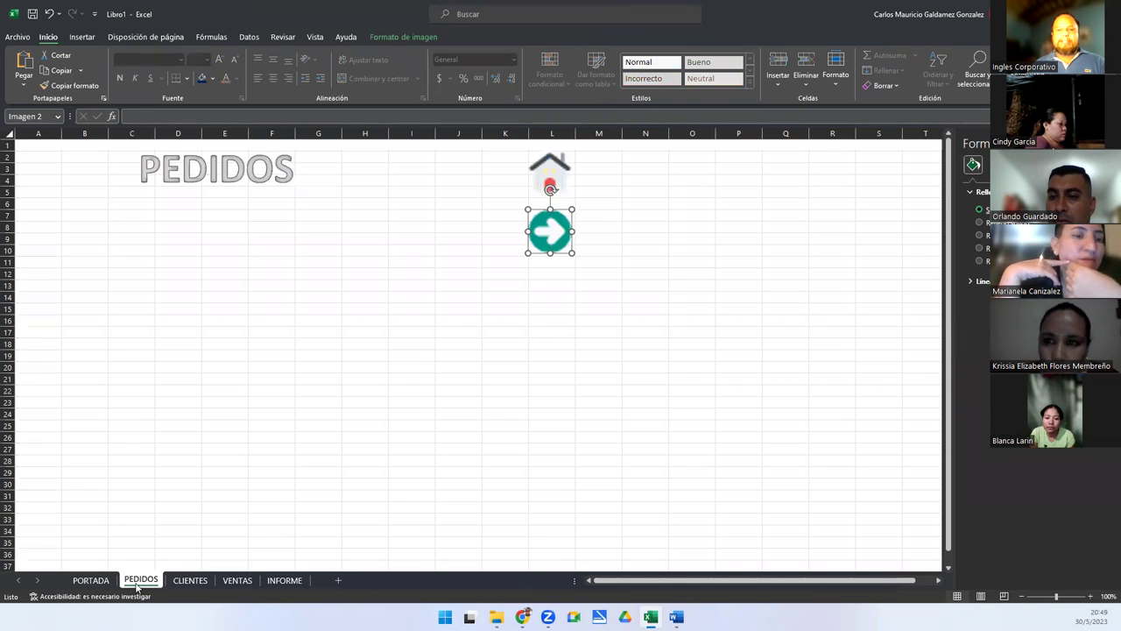
left_click(90, 582)
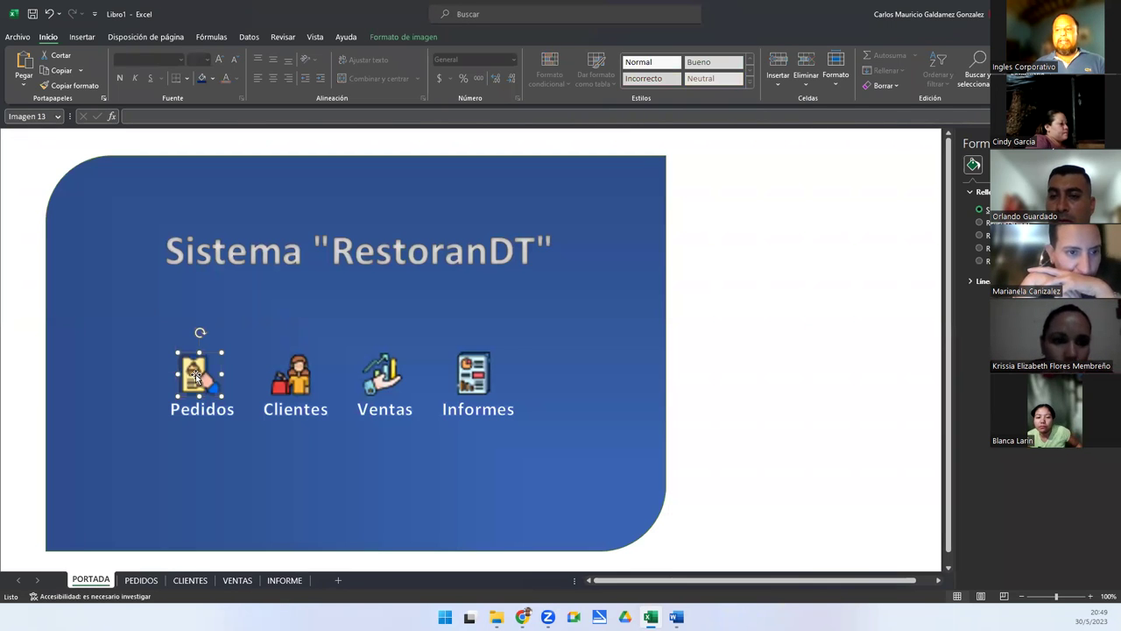
Add a hyperlink from the Pedidos icon on the PORTADA sheet to the PEDIDOS sheet in this document.
right_click(197, 376)
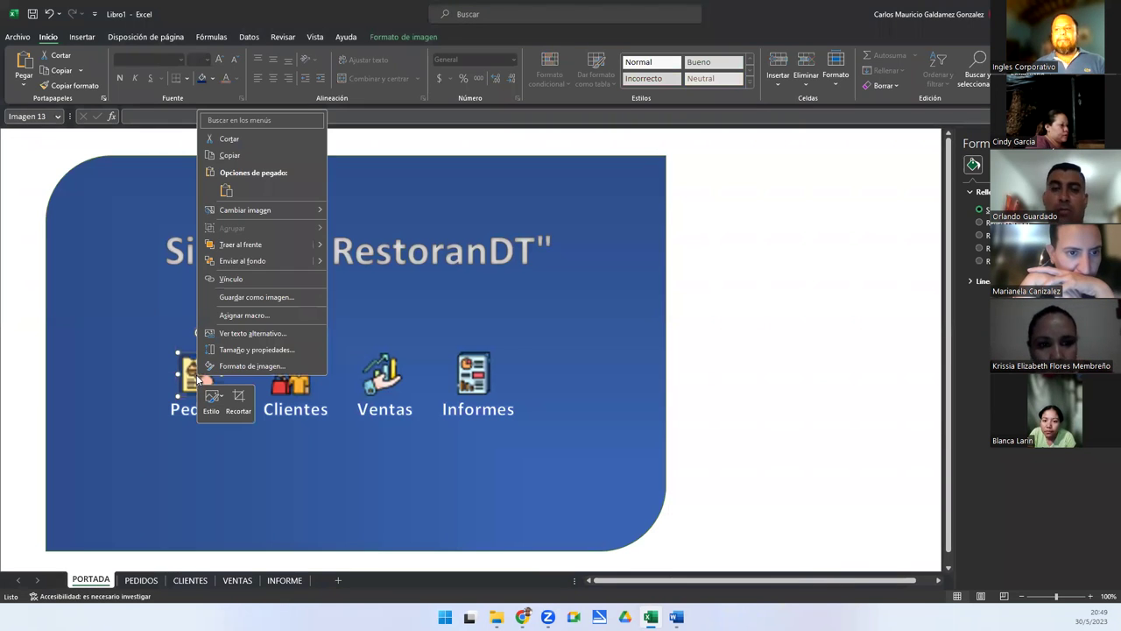
left_click(252, 281)
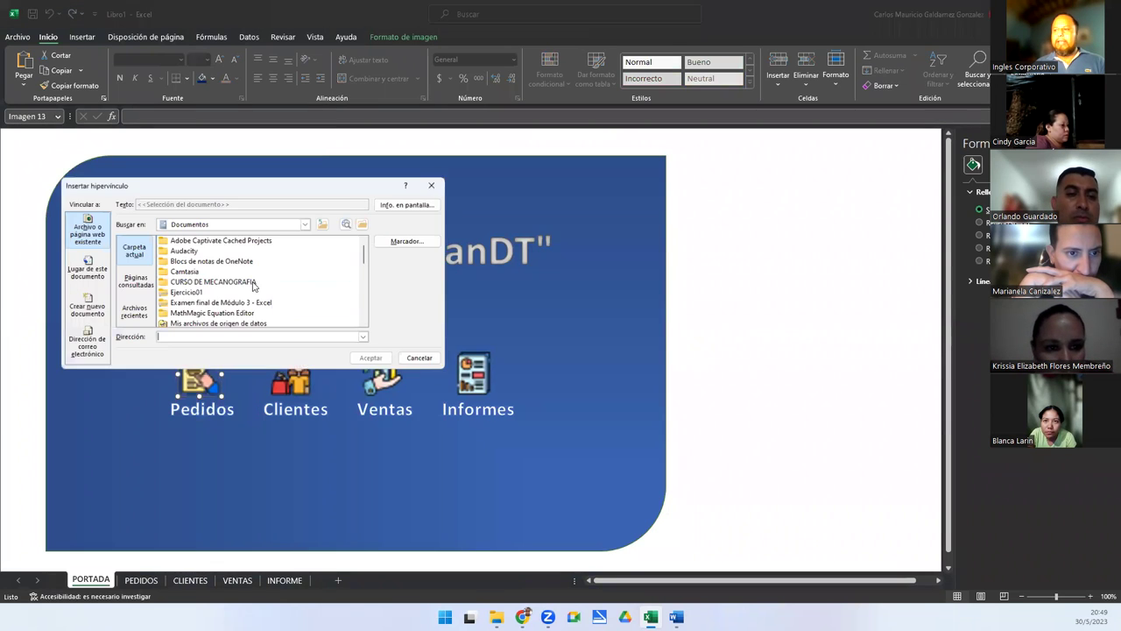
left_click_drag(243, 196, 504, 193)
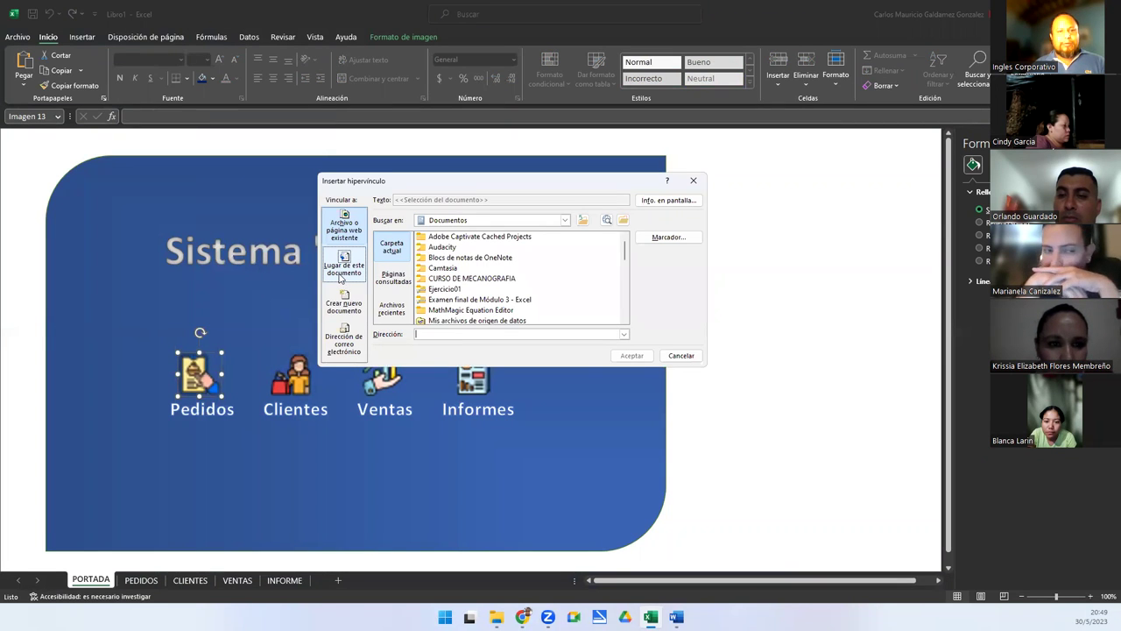
left_click(341, 277)
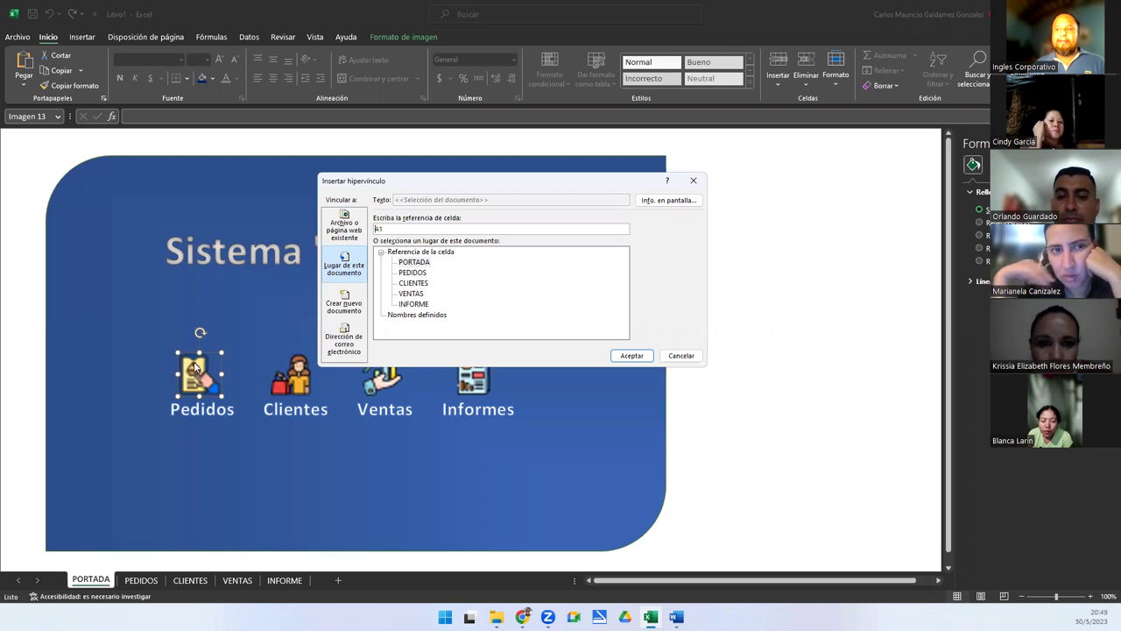
left_click(412, 272)
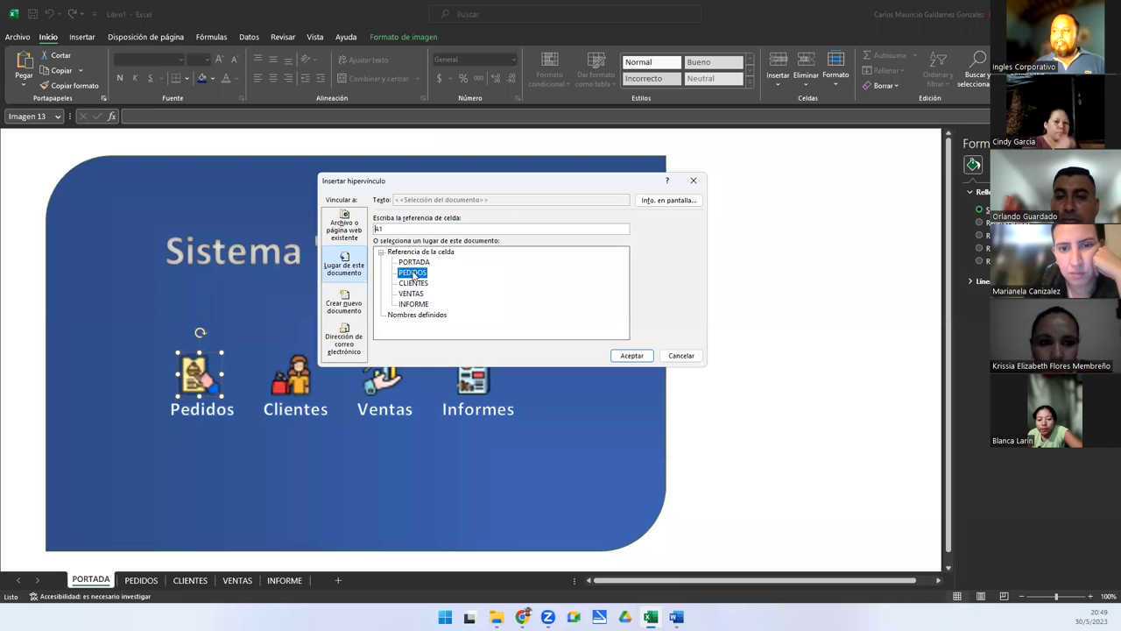
left_click(632, 355)
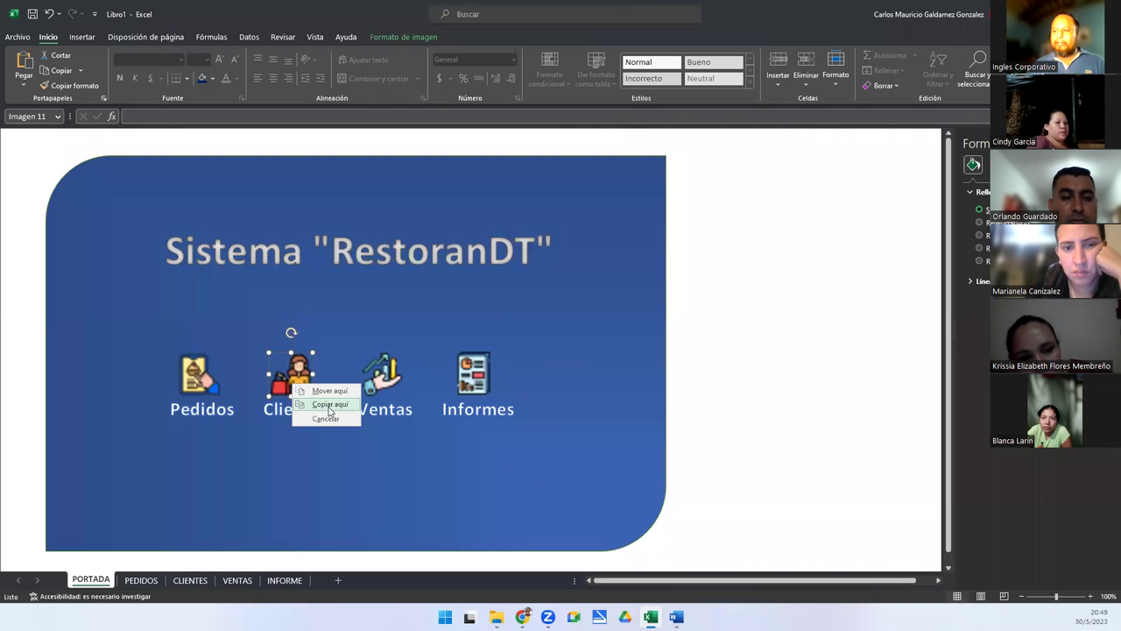
Add a hyperlink from the Clientes icon on the PORTADA sheet to the CLIENTES sheet.
right_click(292, 382)
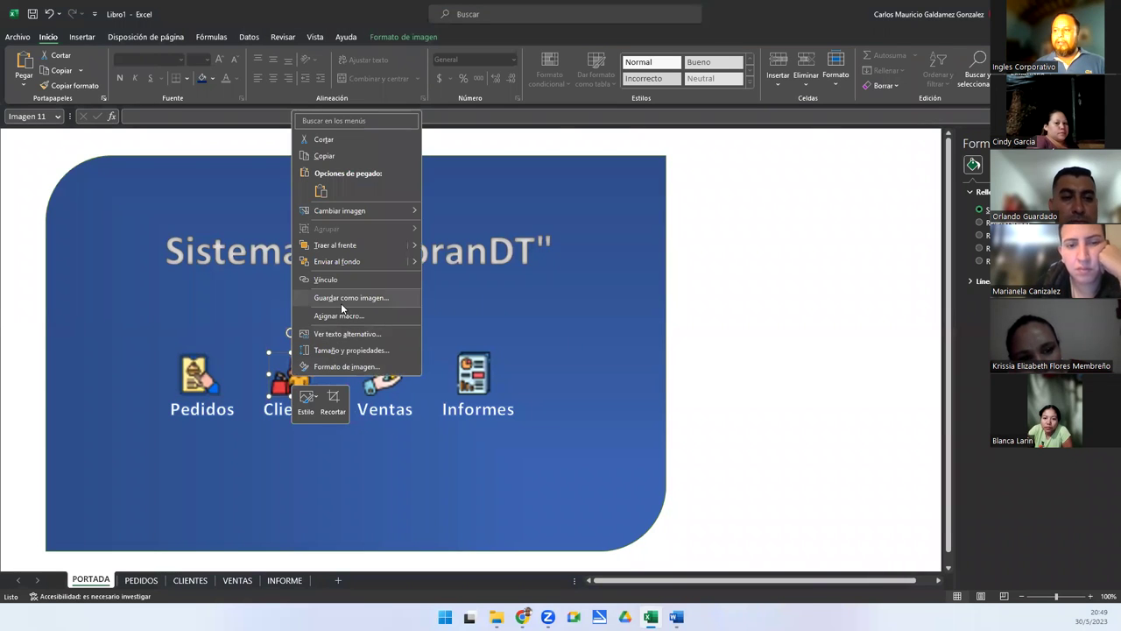
left_click(336, 281)
left_click(230, 287)
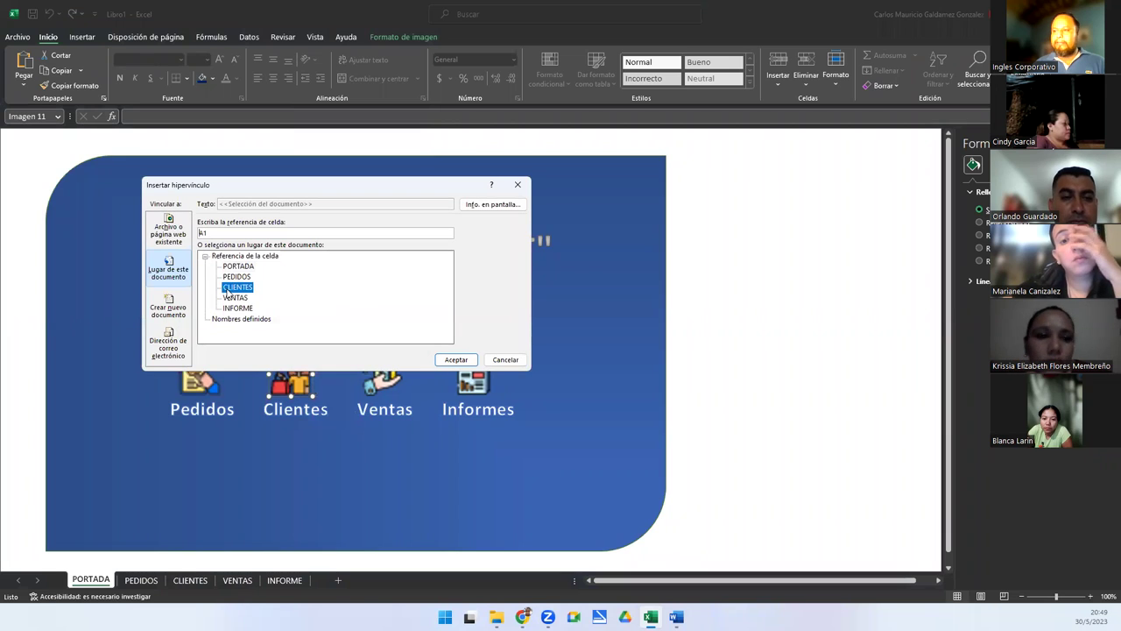
left_click(455, 359)
Add a hyperlink from the Ventas icon on the PORTADA sheet to the VENTAS sheet.
left_click(380, 372)
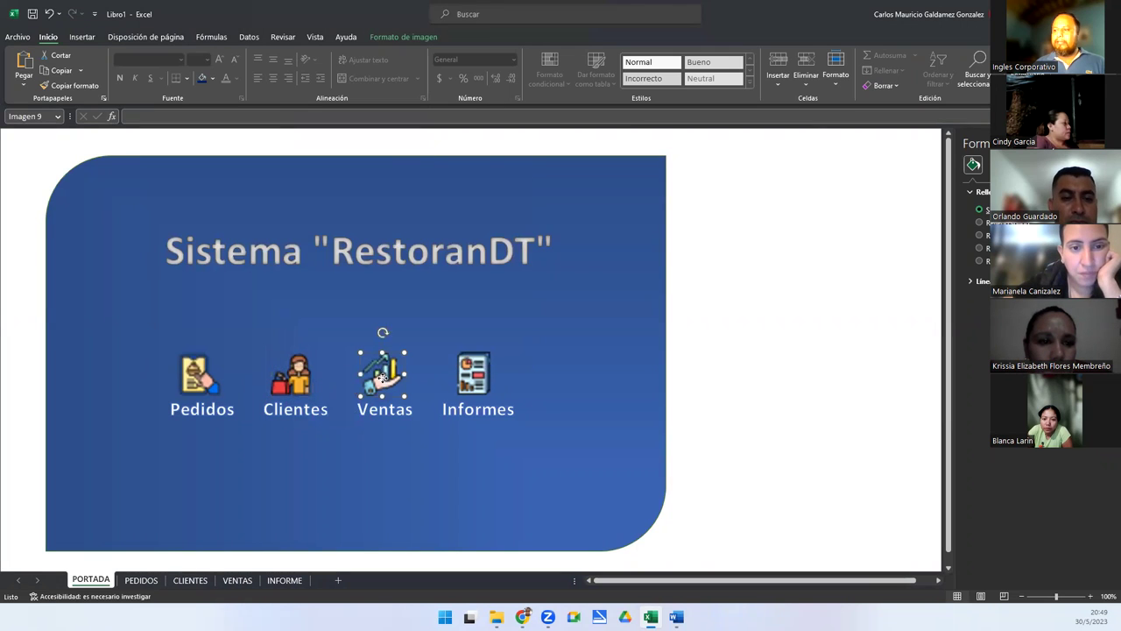
right_click(386, 384)
left_click(419, 281)
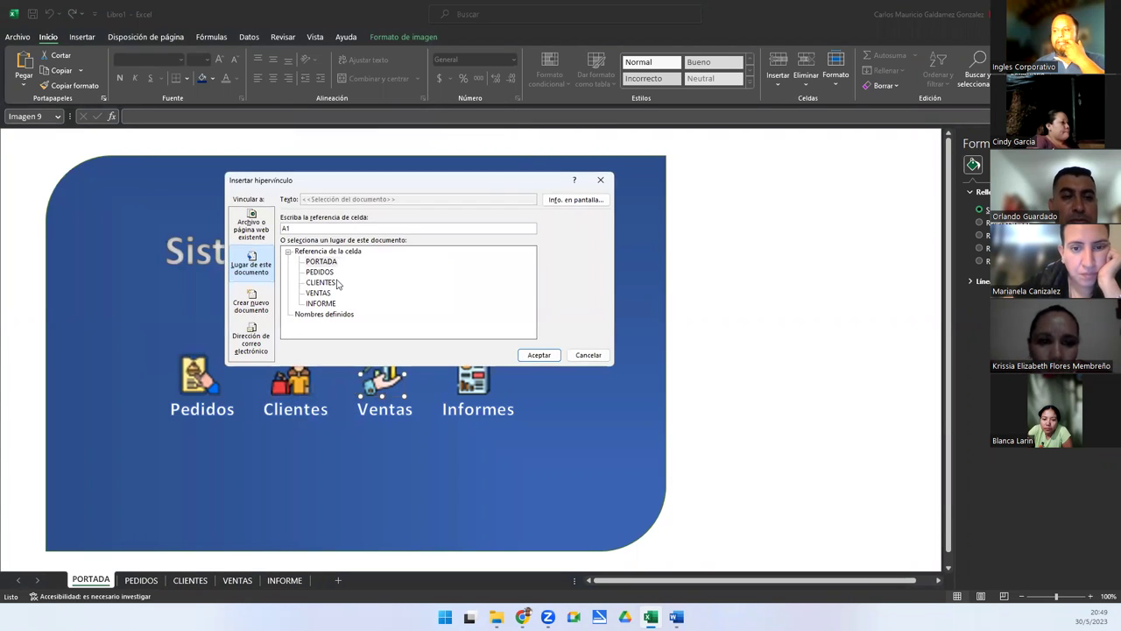
left_click(539, 355)
Start adding a hyperlink to the Informes icon on the PORTADA sheet.
left_click(470, 375)
right_click(481, 384)
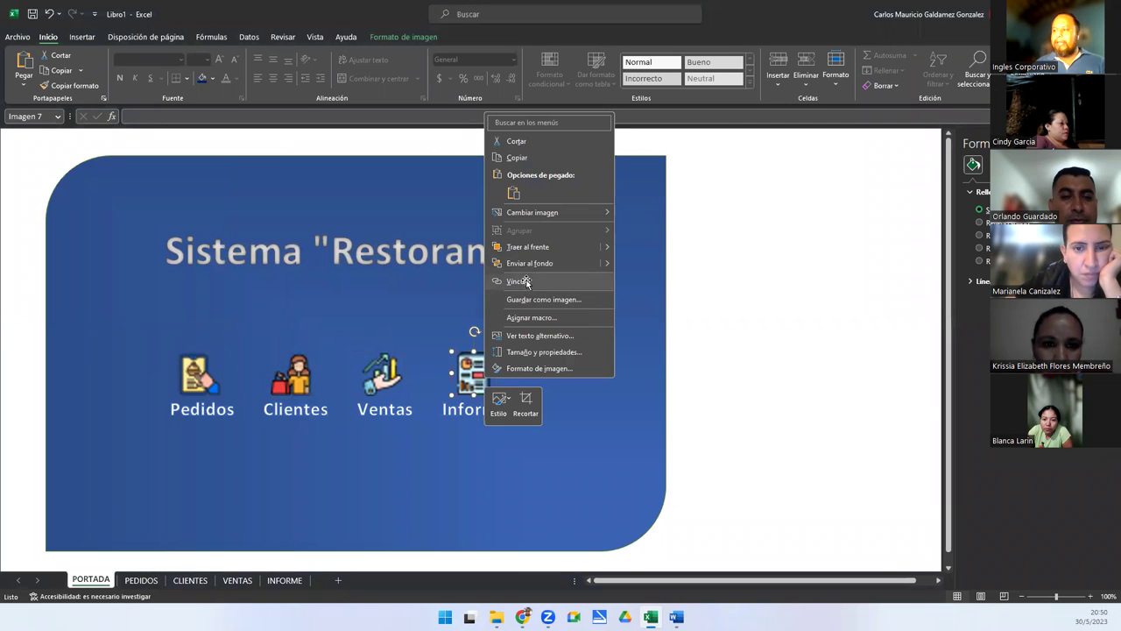
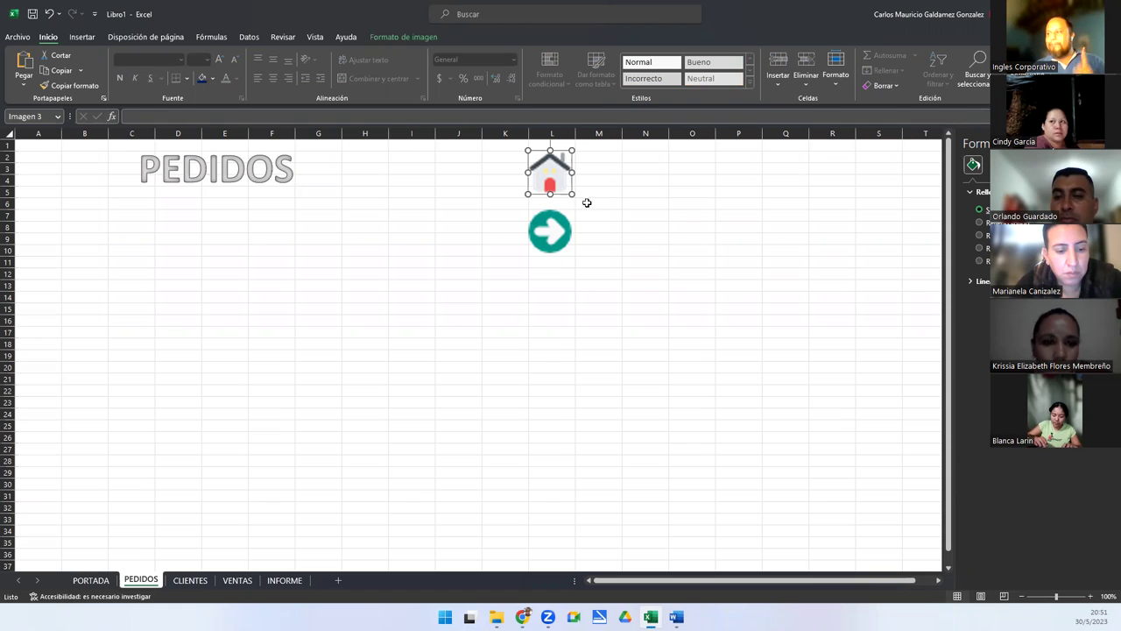
Add a hyperlink from the house icon on the PEDIDOS sheet to the PORTADA sheet in this document.
right_click(553, 174)
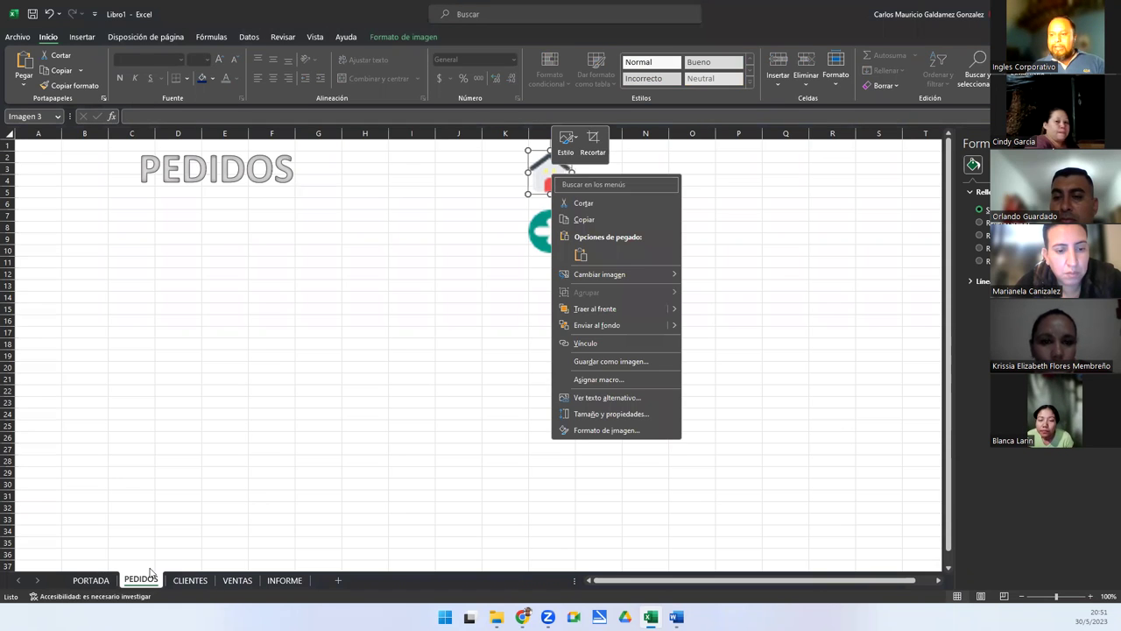
key("Escape")
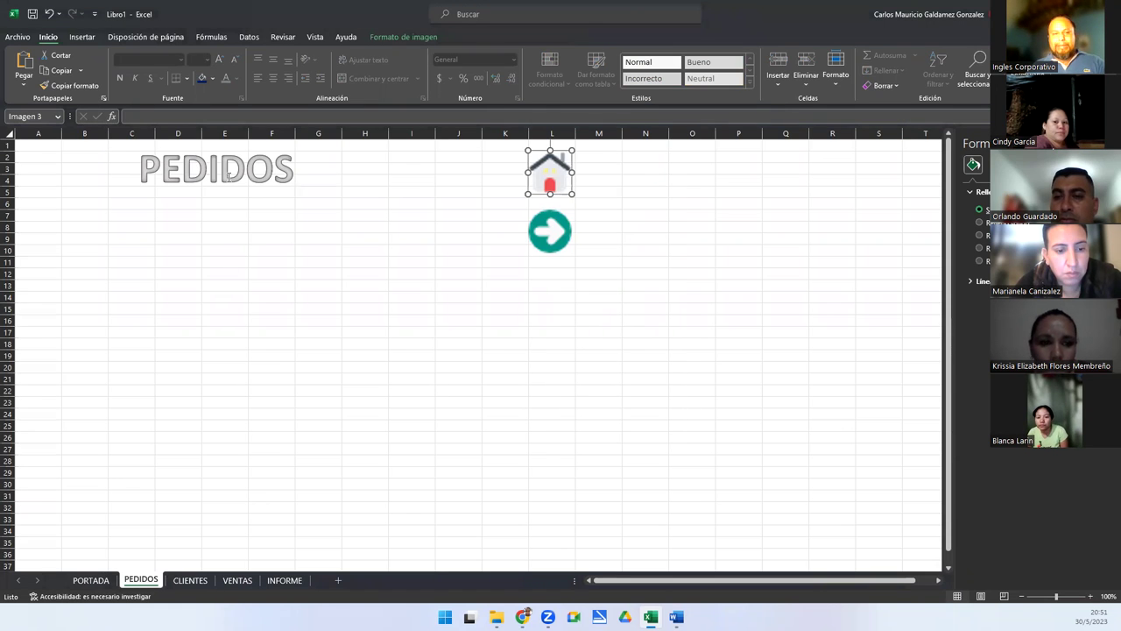
right_click(550, 181)
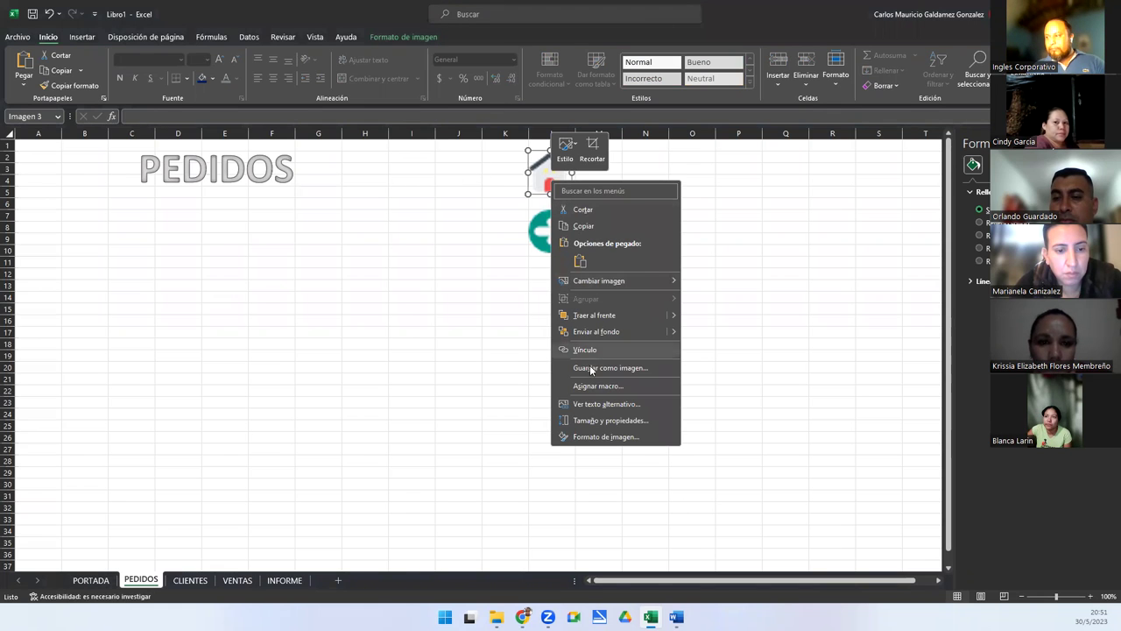
left_click(585, 349)
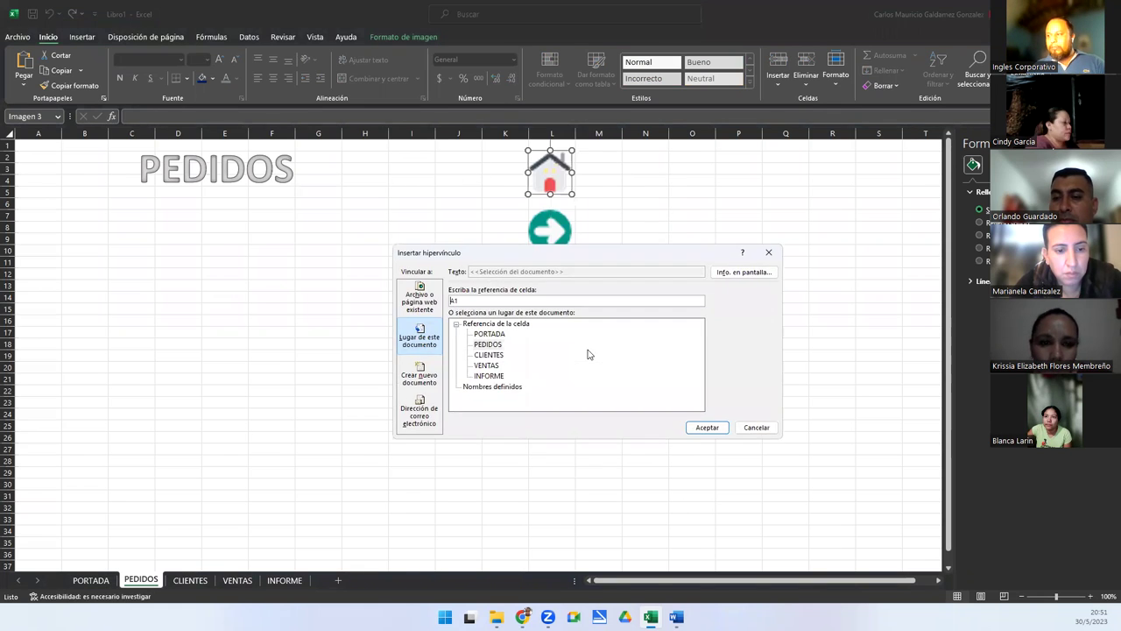
left_click(491, 335)
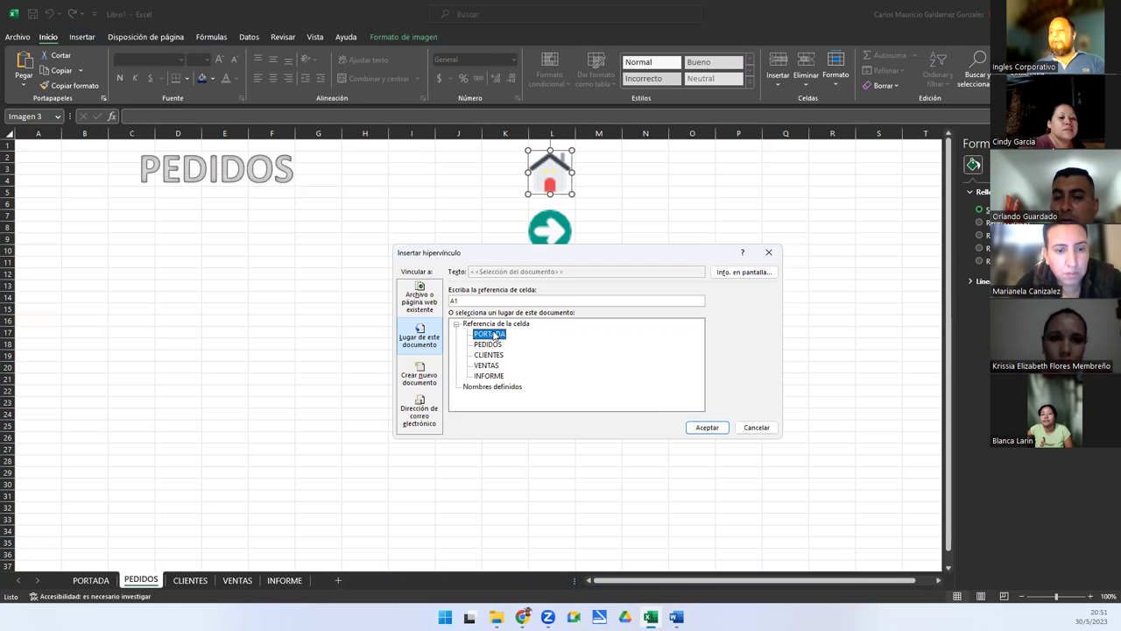
left_click(708, 428)
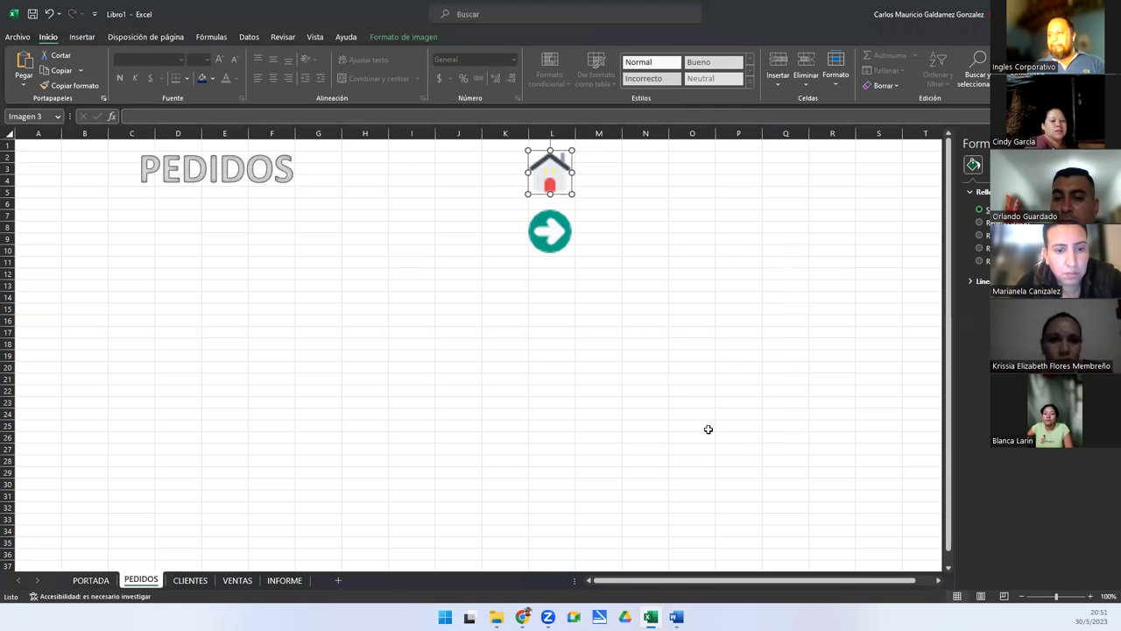
Add a hyperlink from the right-pointing arrow icon on the PEDIDOS sheet to the CLIENTES sheet.
left_click(552, 232)
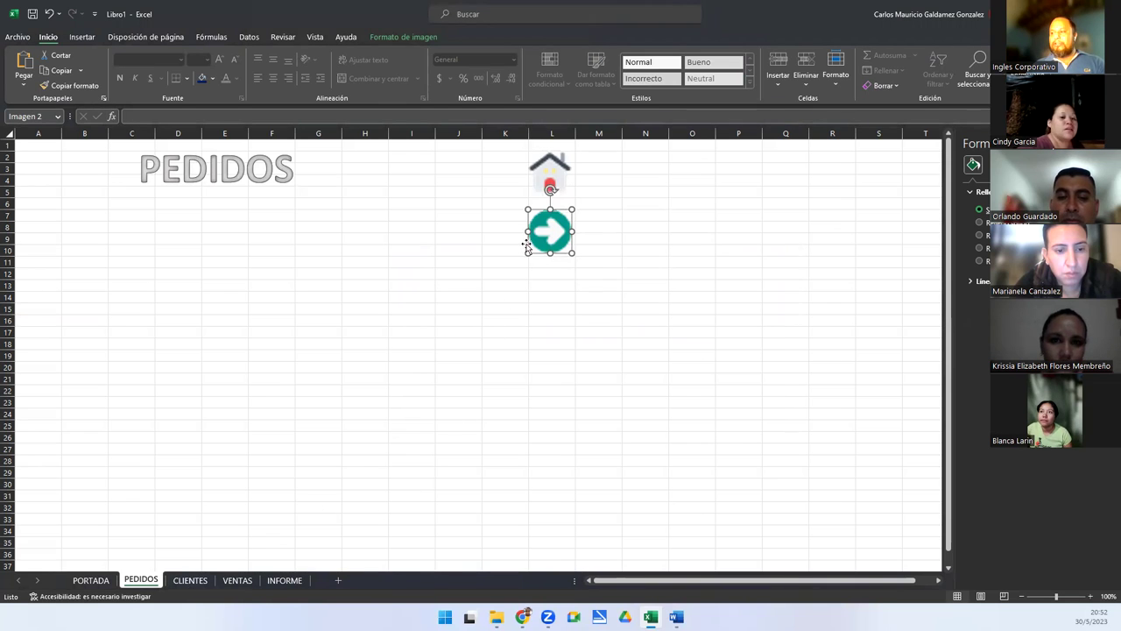
right_click(540, 233)
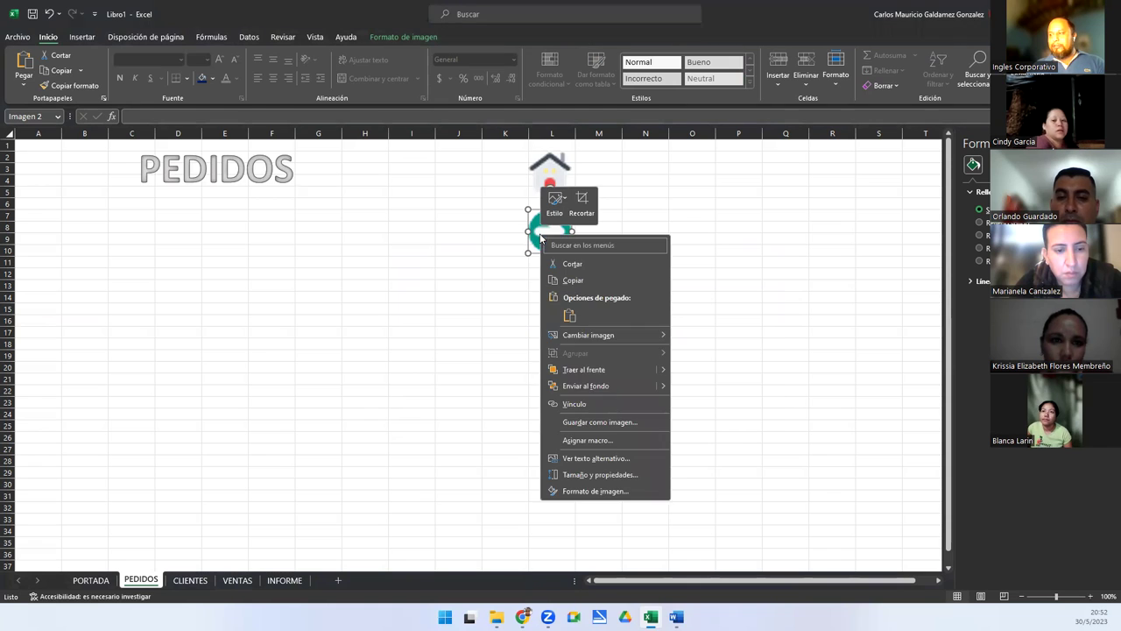
left_click(592, 405)
left_click(493, 415)
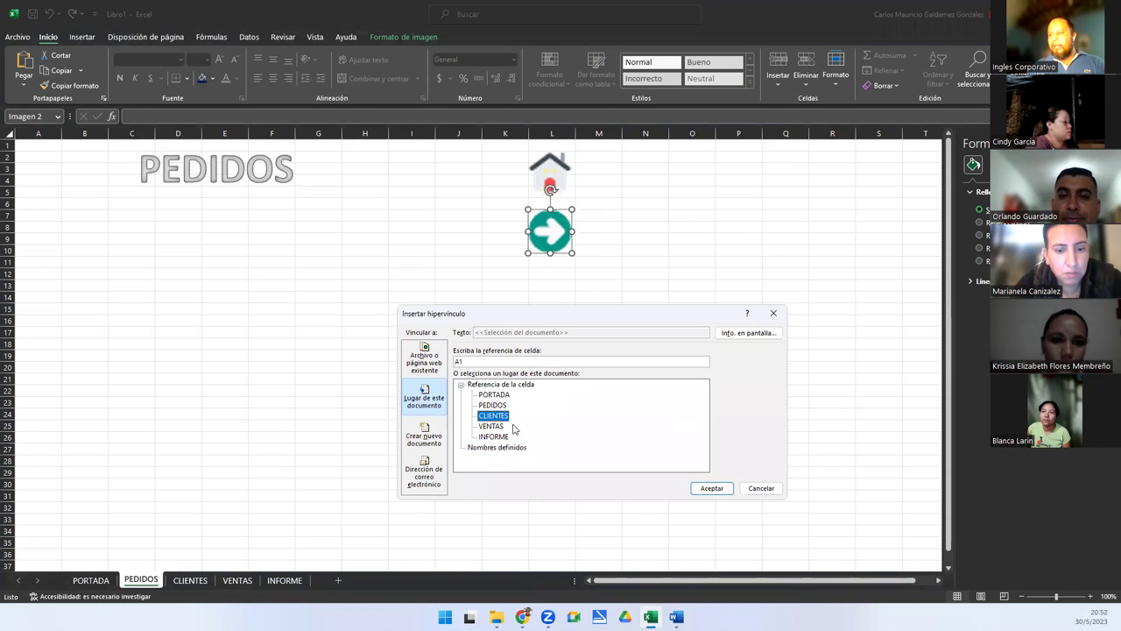
left_click(710, 488)
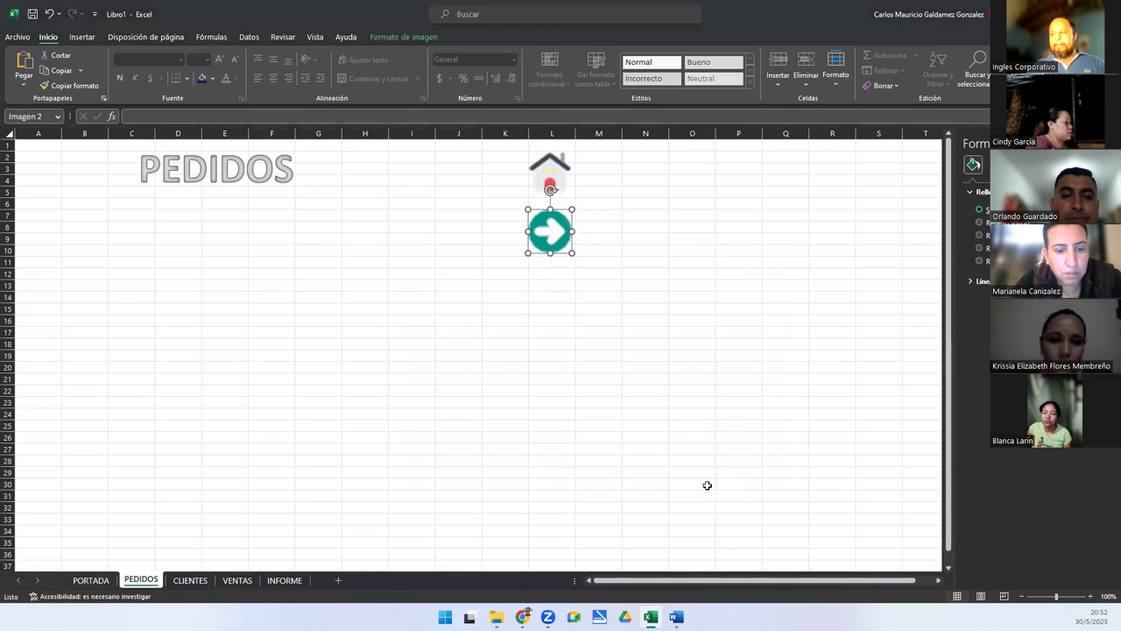
Follow the PEDIDOS arrow link to the CLIENTES sheet and hyperlink the house icon there to PORTADA.
left_click(521, 325)
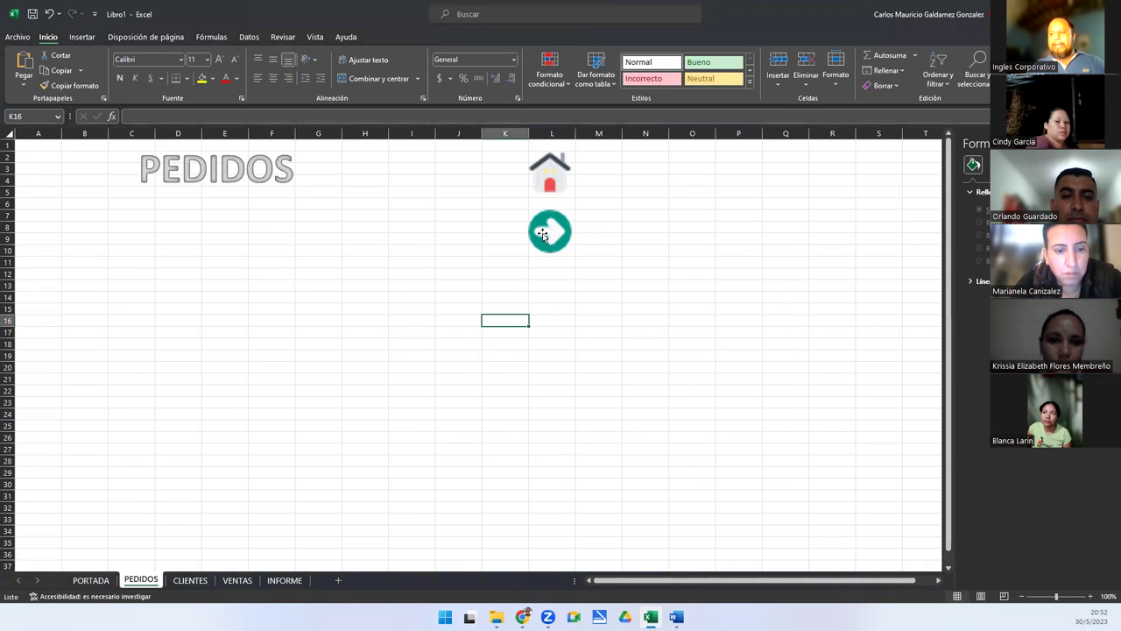
left_click(542, 232)
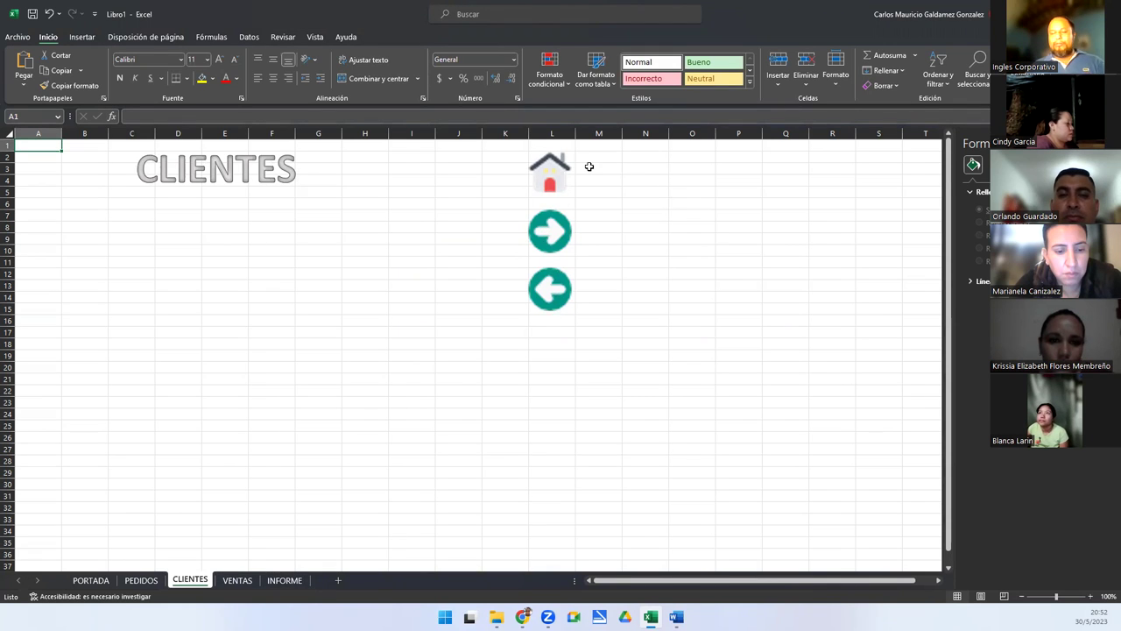
right_click(552, 180)
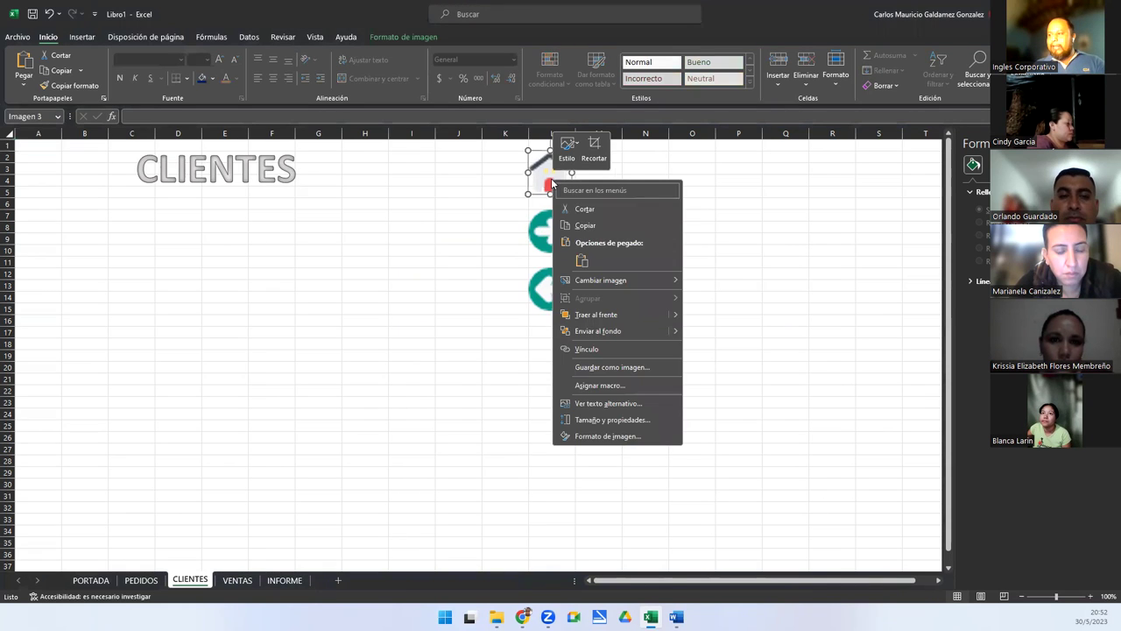
left_click(587, 349)
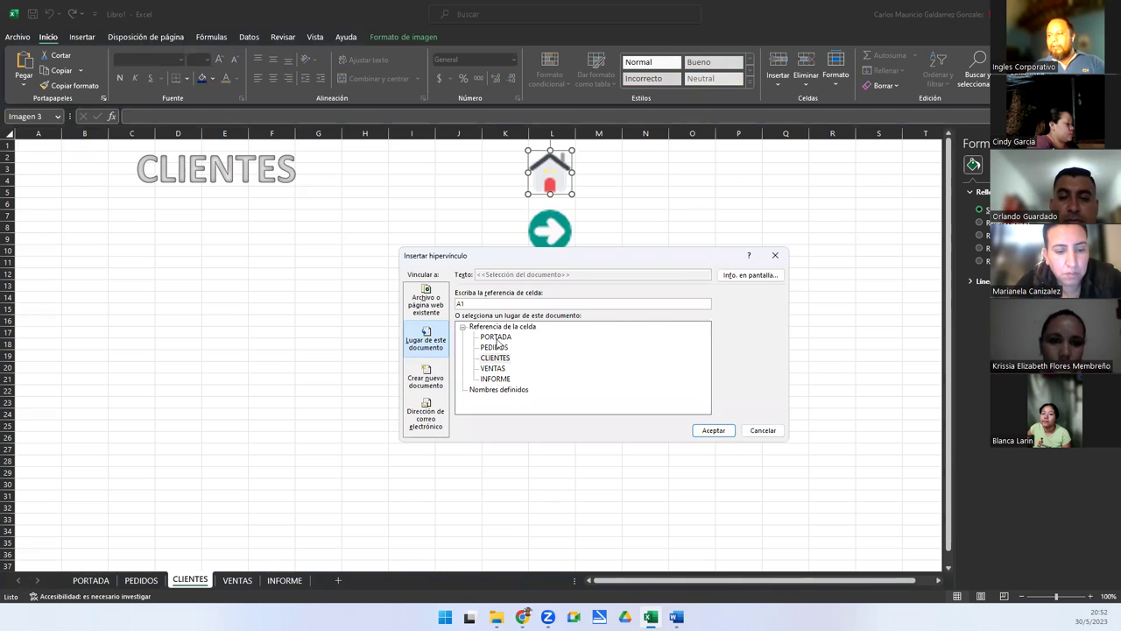
left_click(710, 431)
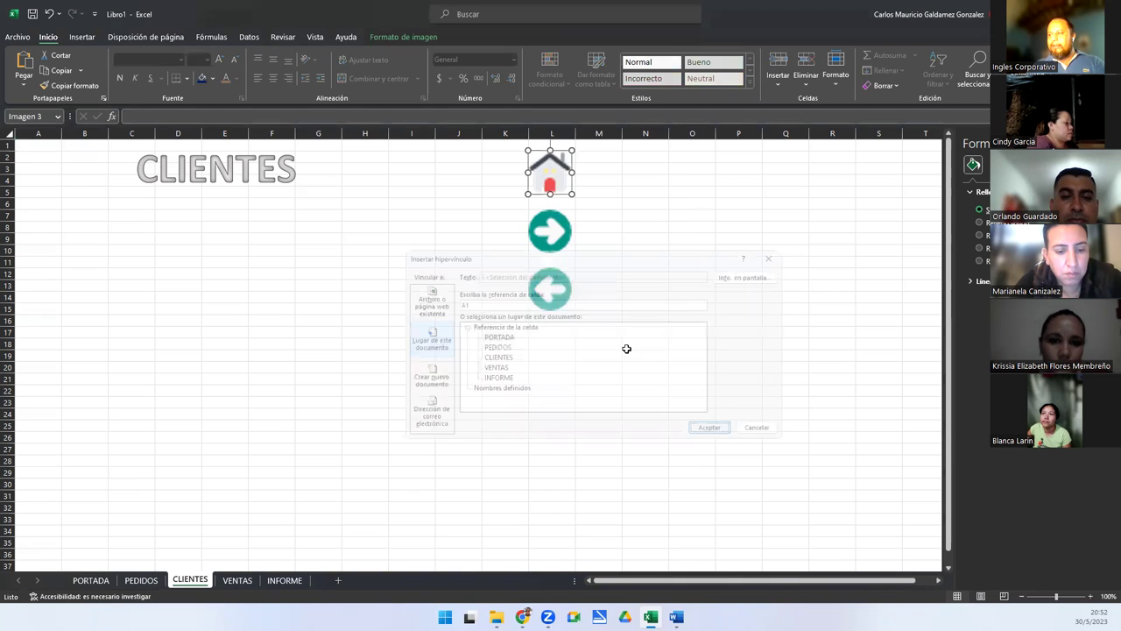
Add a hyperlink from the right-pointing arrow icon on the CLIENTES sheet to the VENTAS sheet.
left_click(544, 241)
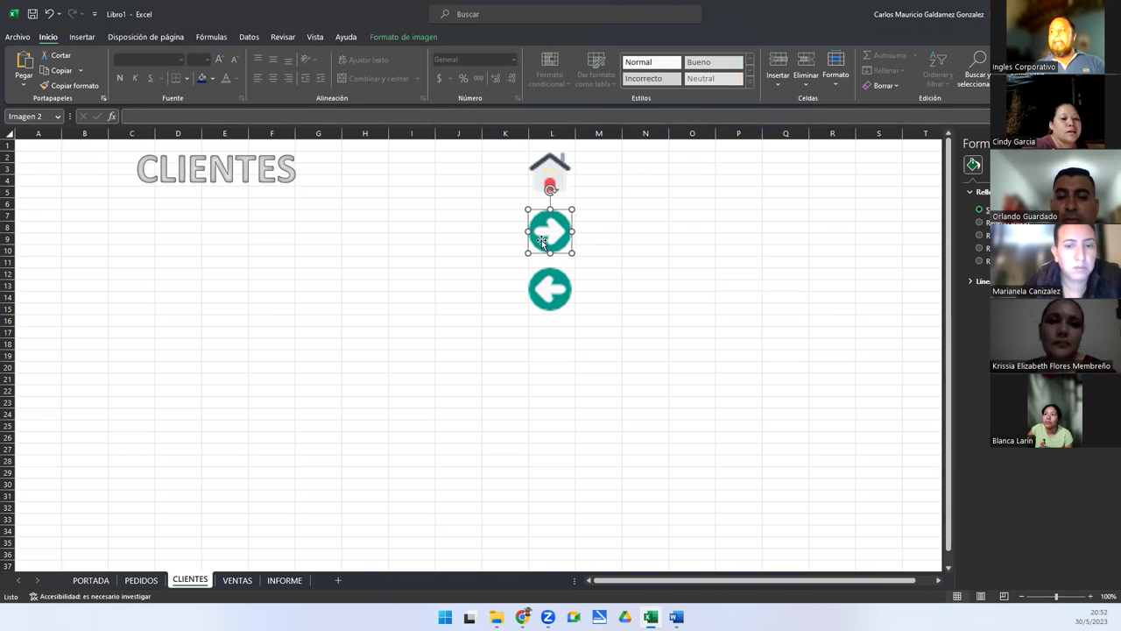
left_click(550, 305)
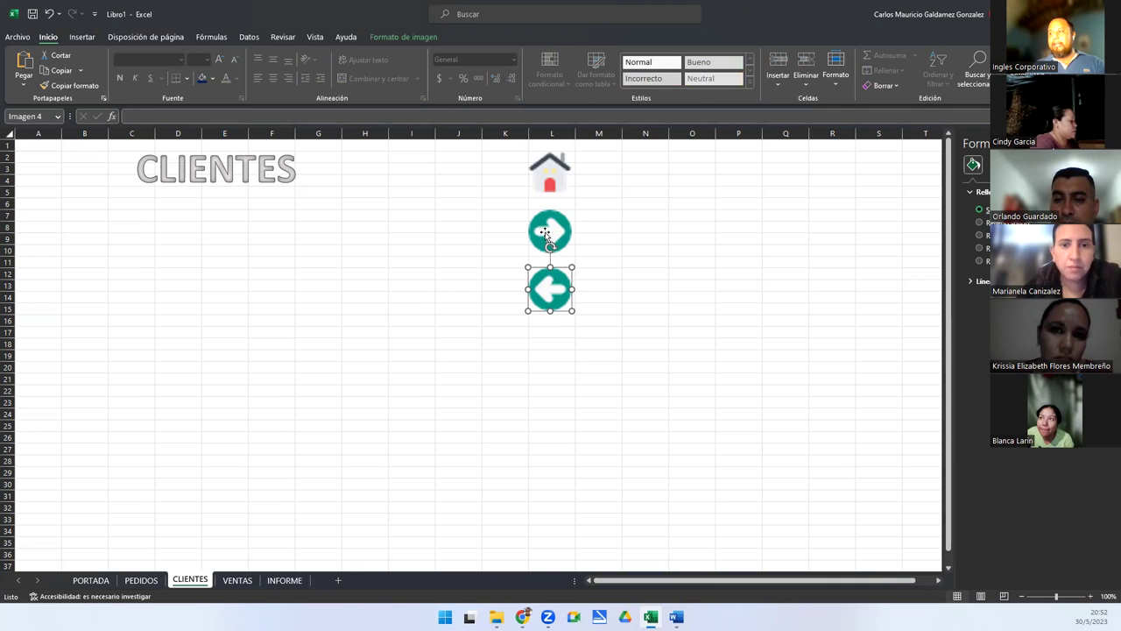
left_click(544, 232)
right_click(545, 233)
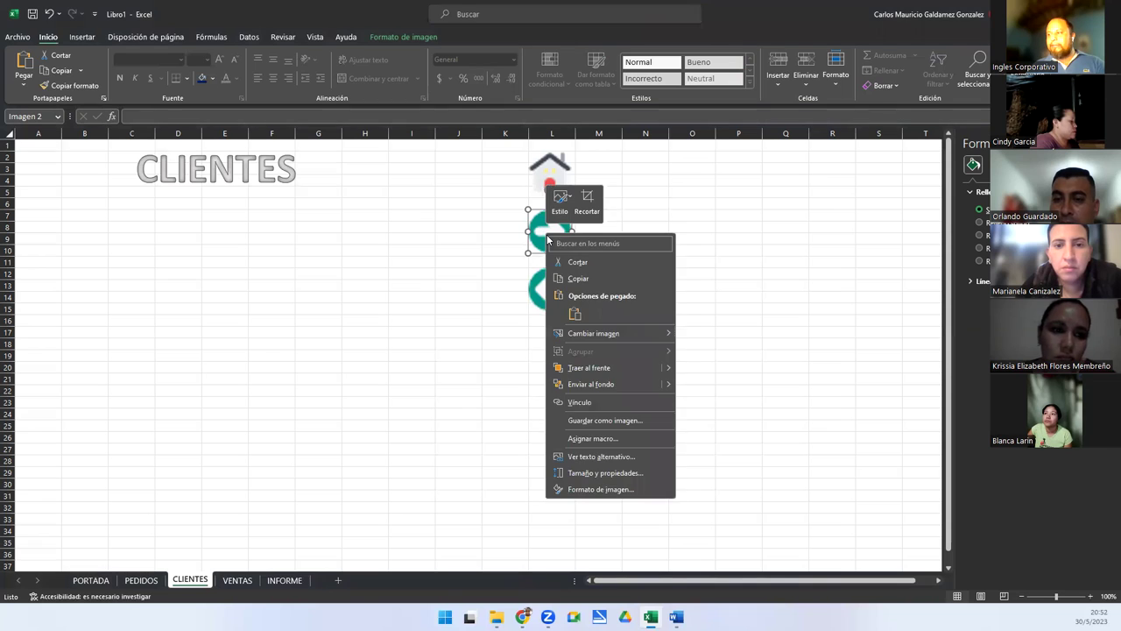
left_click(580, 402)
left_click(479, 415)
left_click(699, 477)
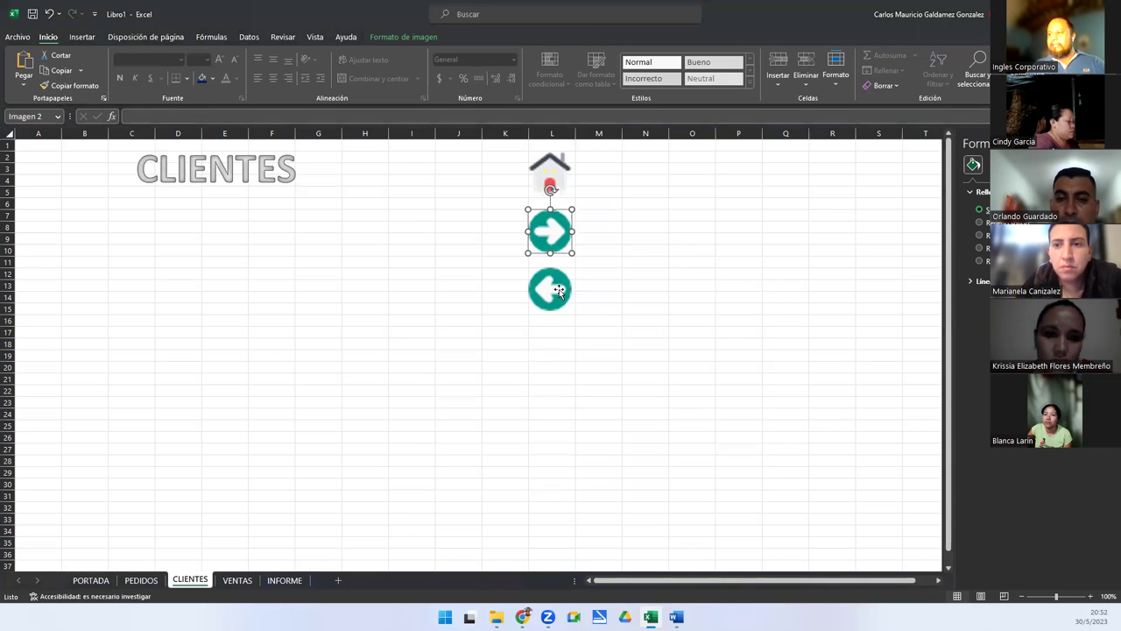
Add a hyperlink from the left-pointing arrow icon on the CLIENTES sheet to the PEDIDOS sheet.
left_click(559, 291)
right_click(552, 289)
left_click(613, 460)
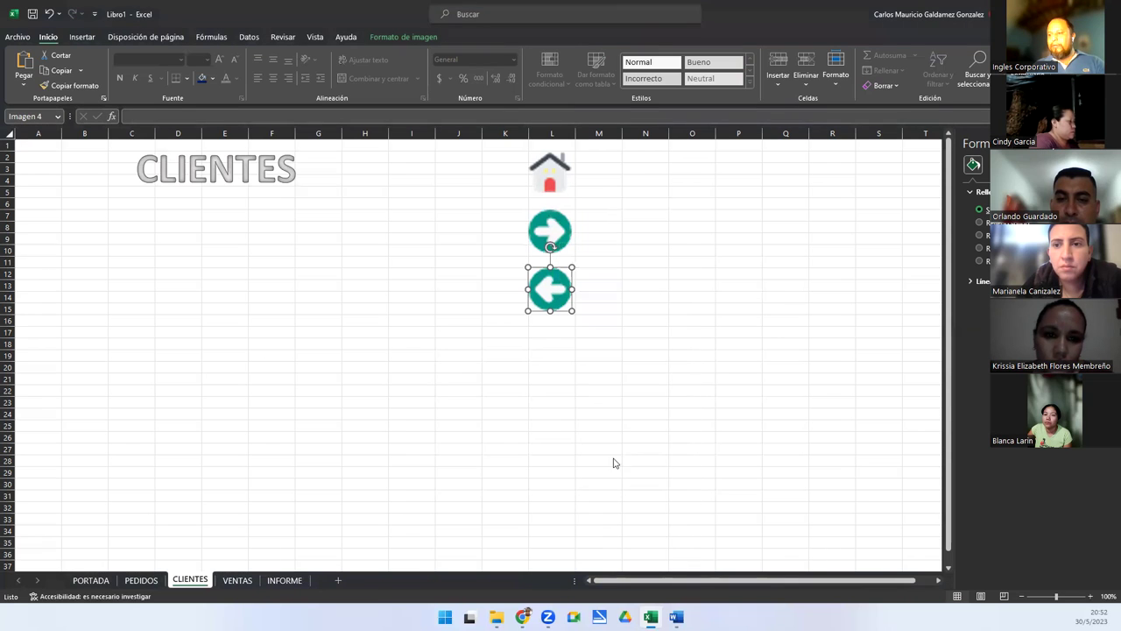
left_click(512, 452)
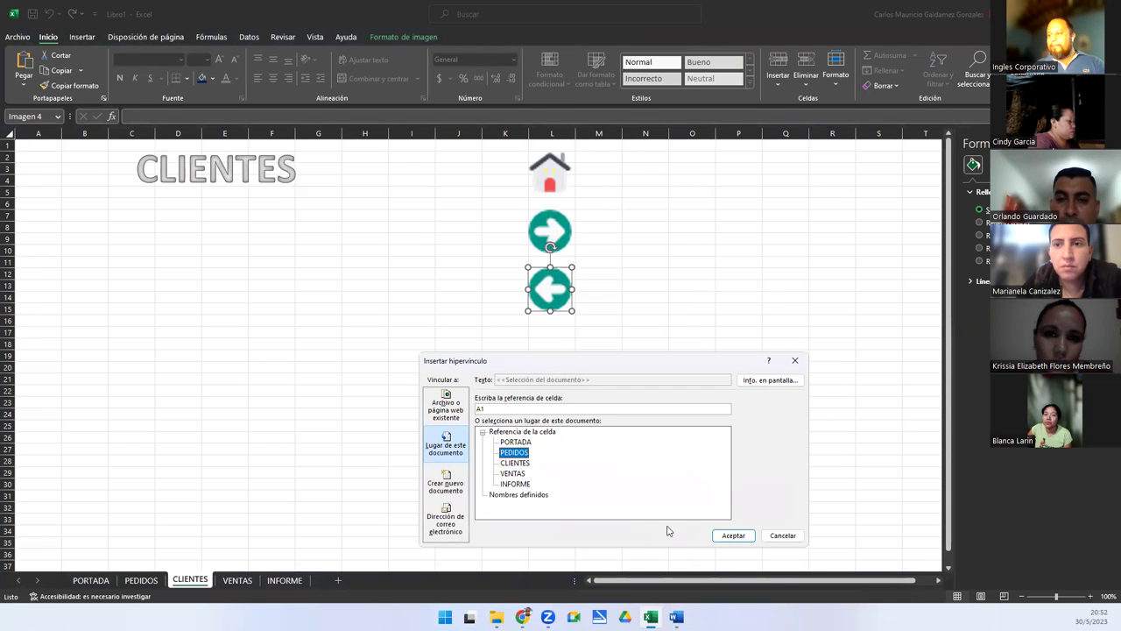
left_click(728, 534)
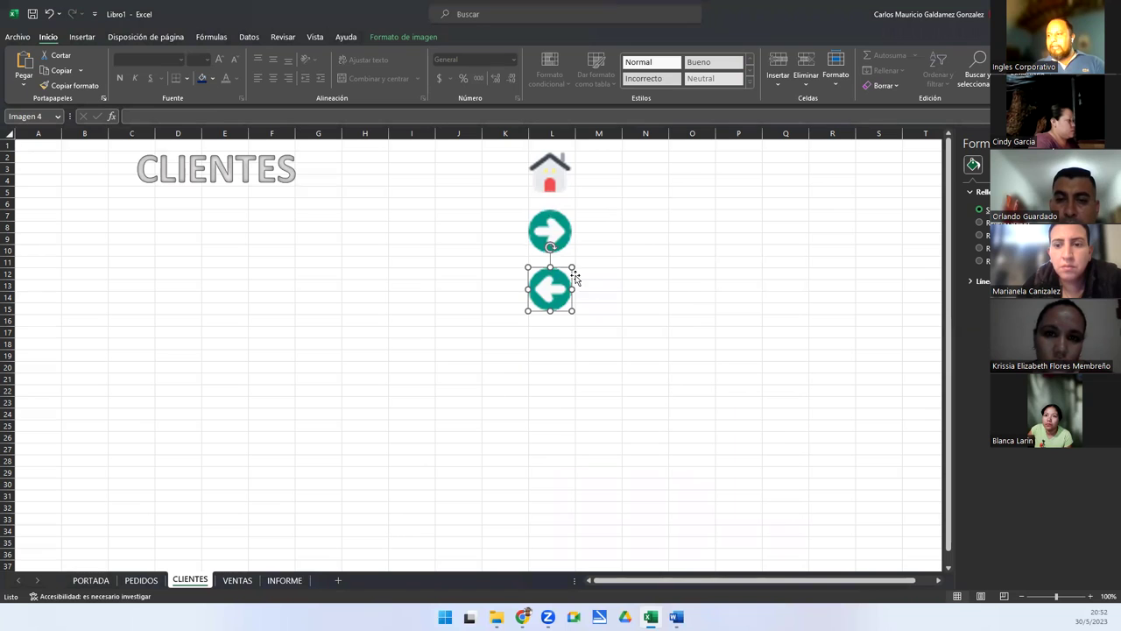
Follow the forward arrow link from CLIENTES to the VENTAS sheet and hyperlink its house icon to PORTADA.
left_click(617, 297)
left_click(556, 237)
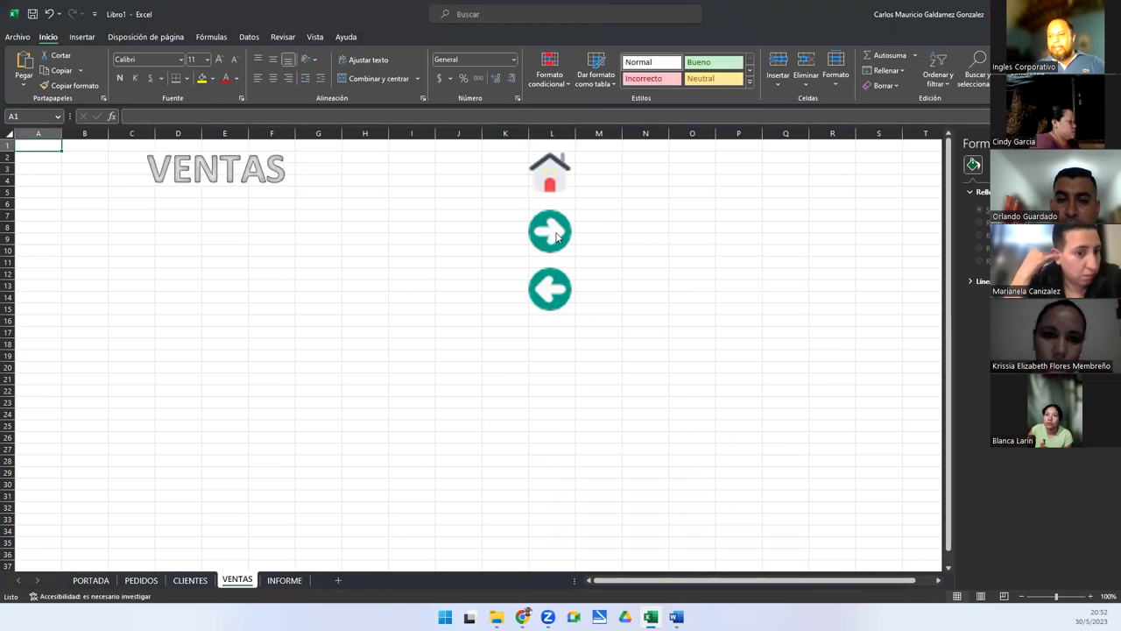
right_click(559, 182)
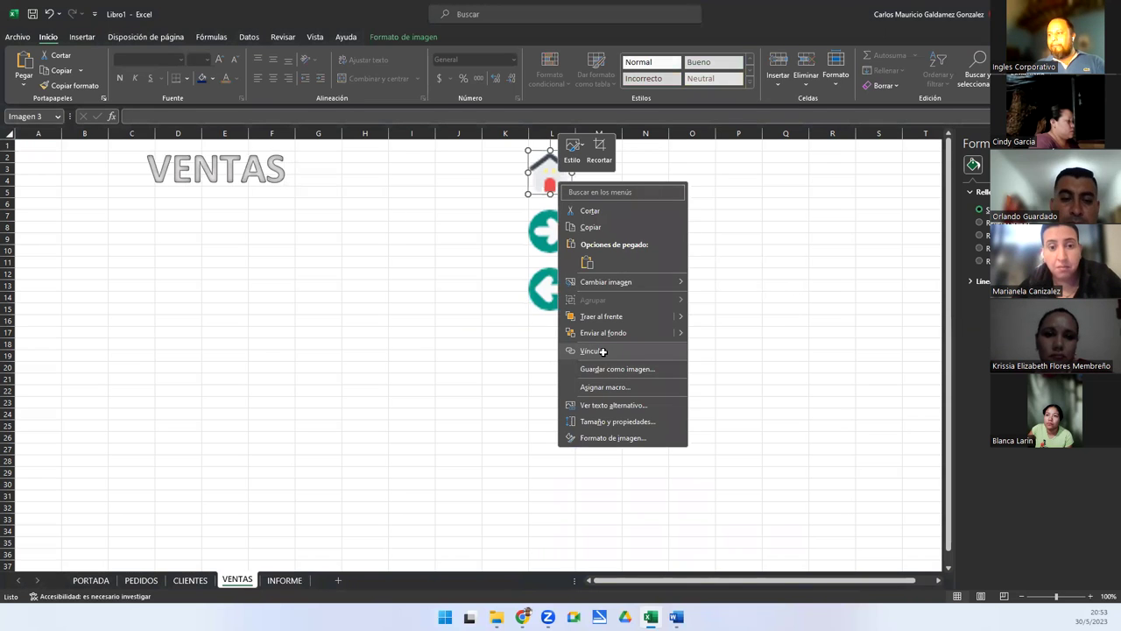
left_click(603, 352)
left_click(517, 340)
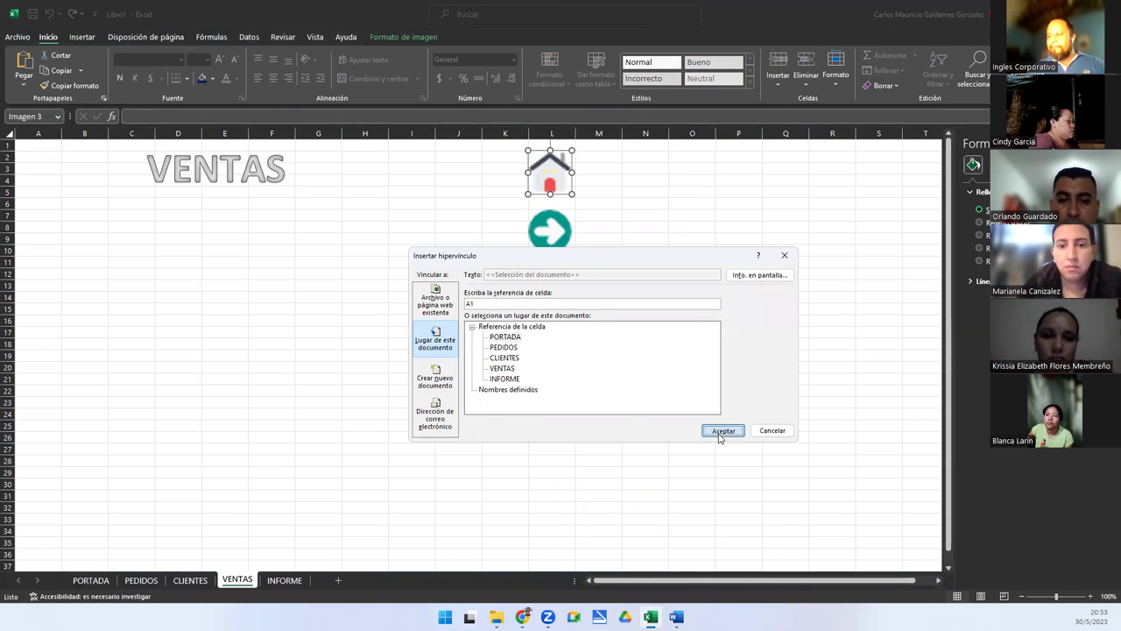
left_click(723, 431)
Add a hyperlink from the right-pointing arrow icon on the VENTAS sheet to the INFORME sheet.
left_click(558, 242)
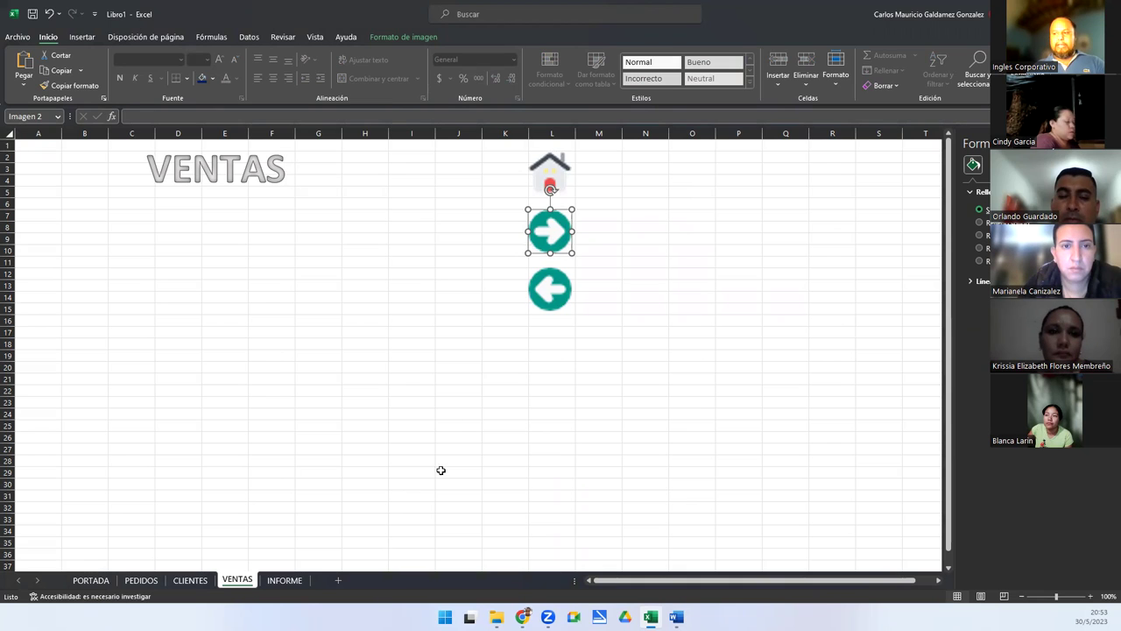
left_click(562, 299)
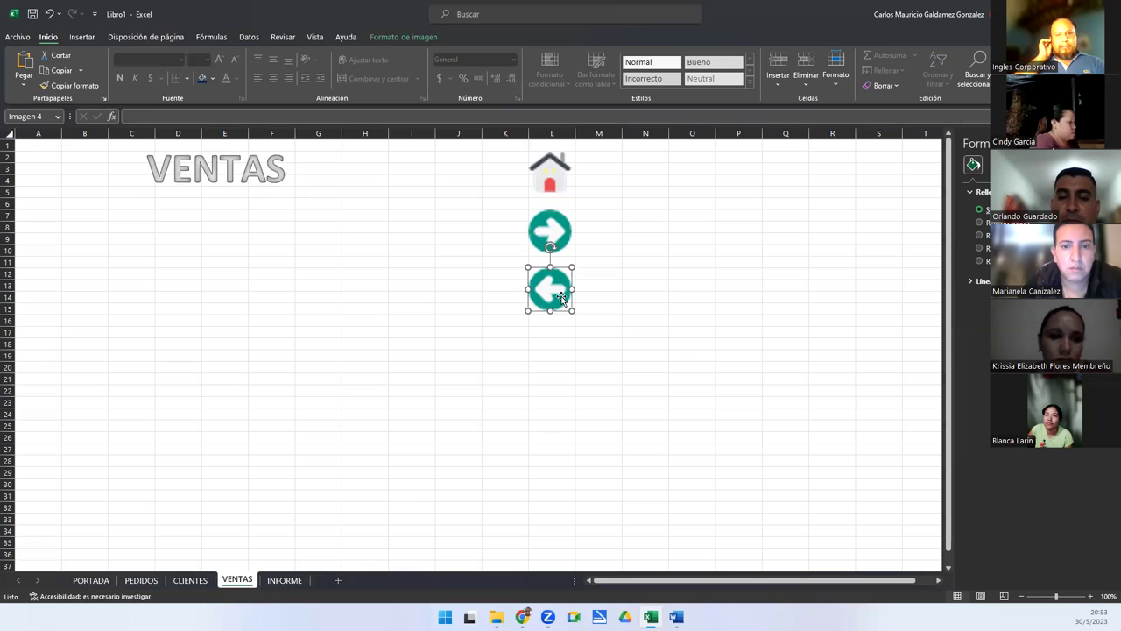
left_click(537, 233)
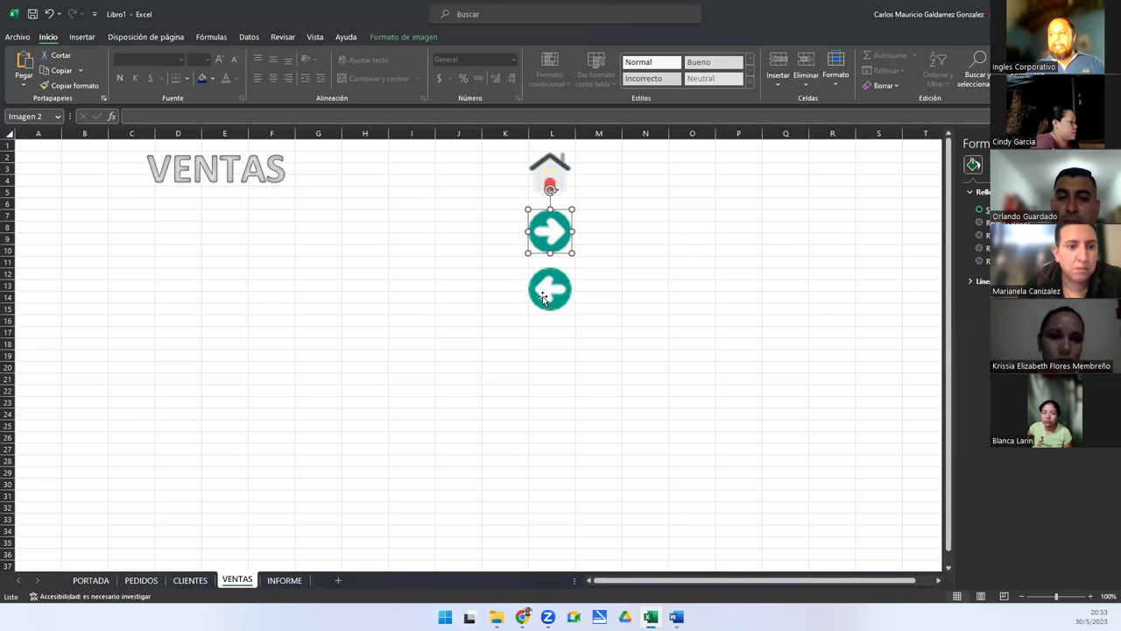
left_click(543, 298)
left_click(545, 232)
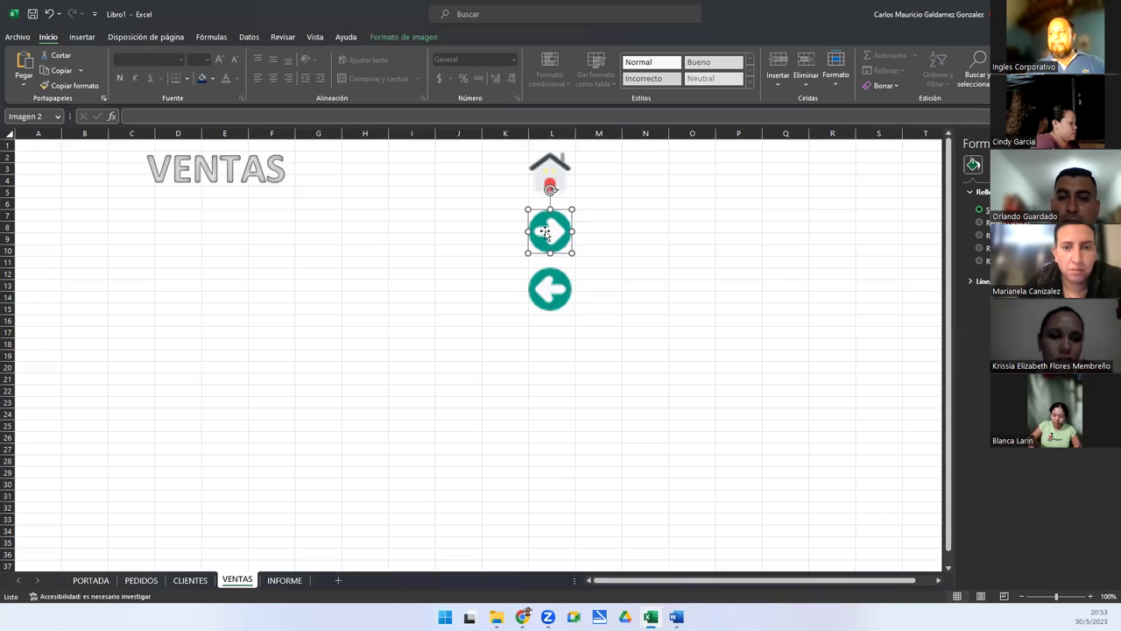
right_click(547, 232)
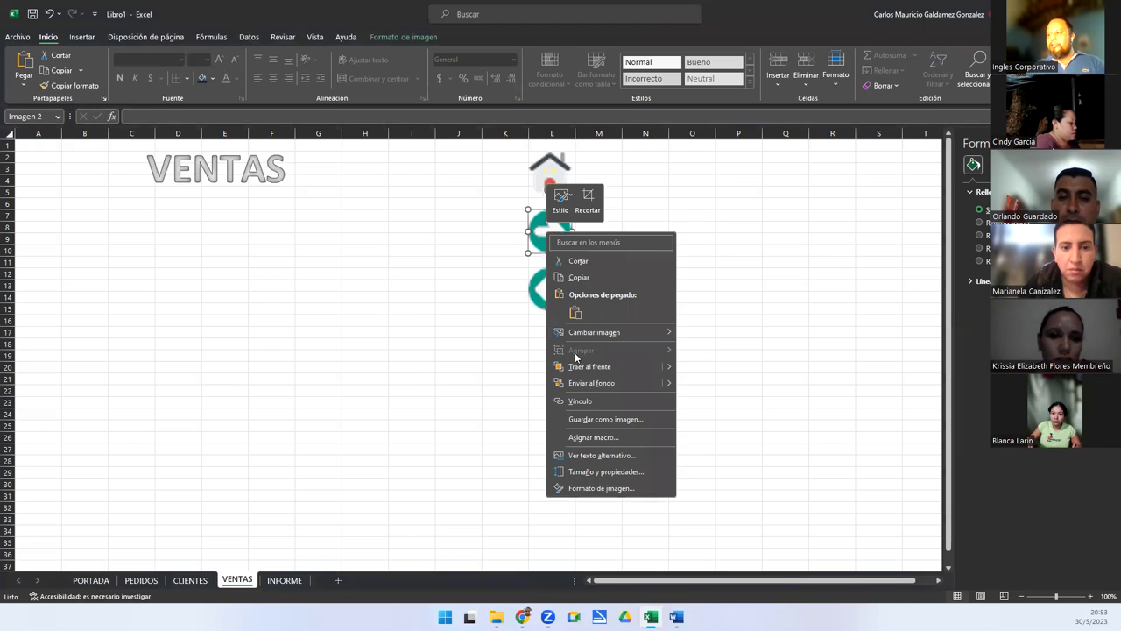
left_click(581, 400)
left_click(488, 427)
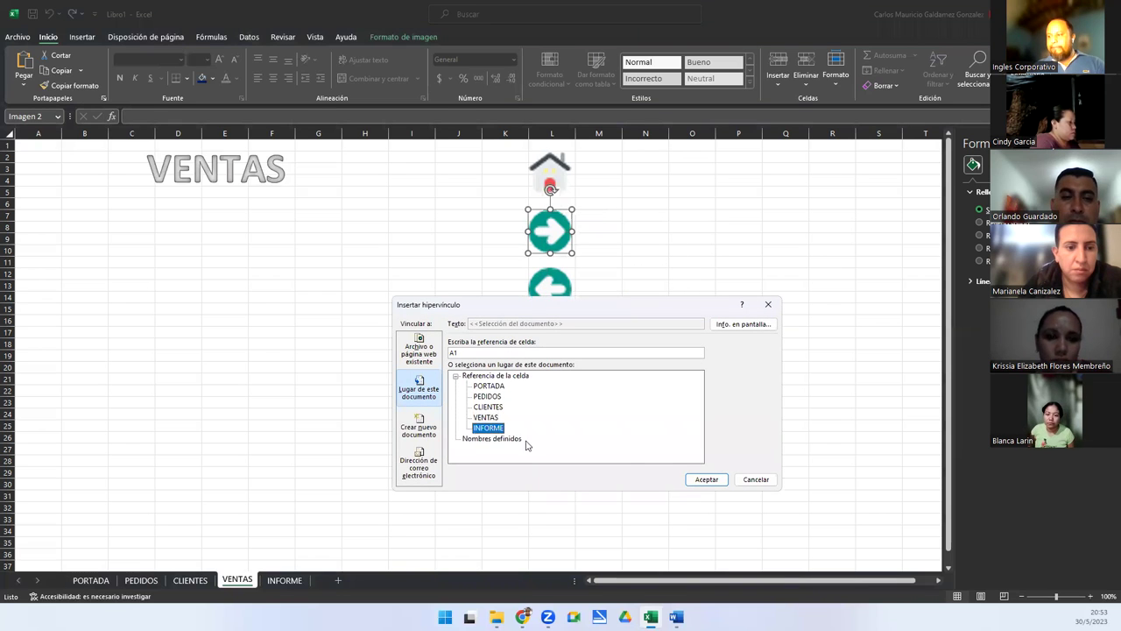
left_click(706, 479)
Add a hyperlink from the left-pointing arrow icon on the VENTAS sheet to the CLIENTES sheet.
left_click(548, 296)
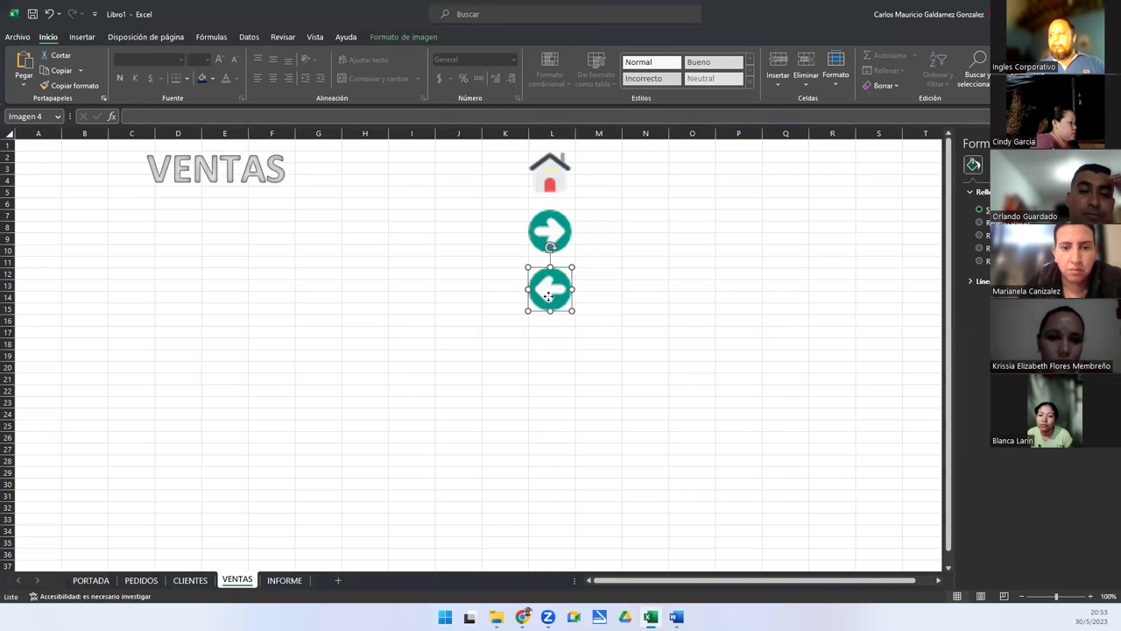
right_click(548, 296)
left_click(596, 463)
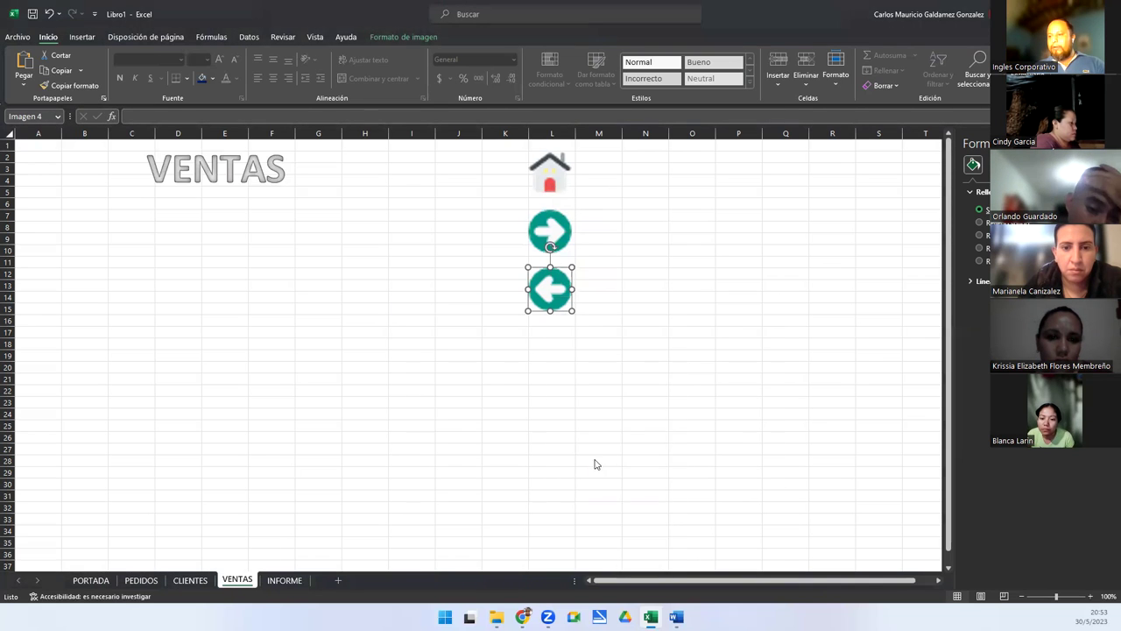
left_click(505, 471)
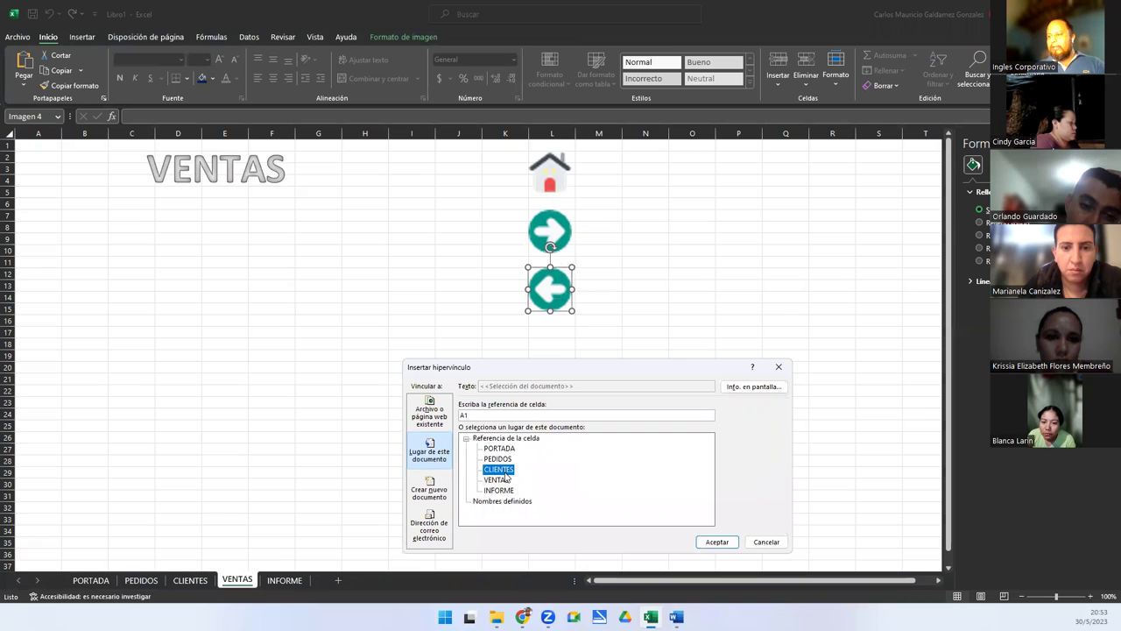
left_click(715, 542)
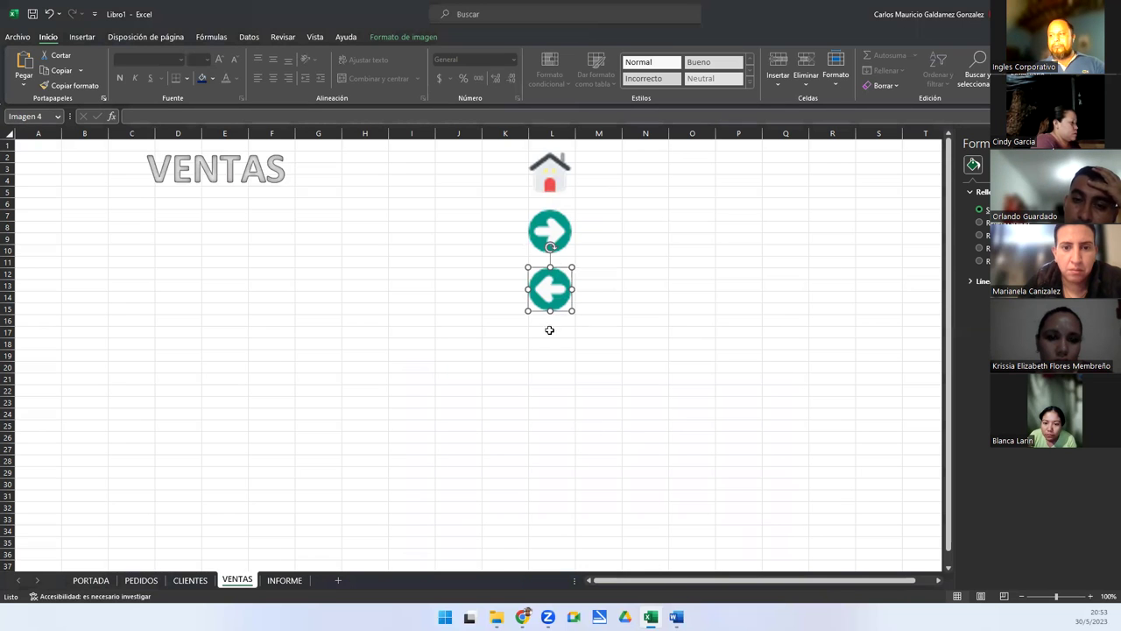
left_click(613, 243)
Follow the forward arrow link from VENTAS to the INFORME sheet and hyperlink its house icon to PORTADA.
left_click(556, 232)
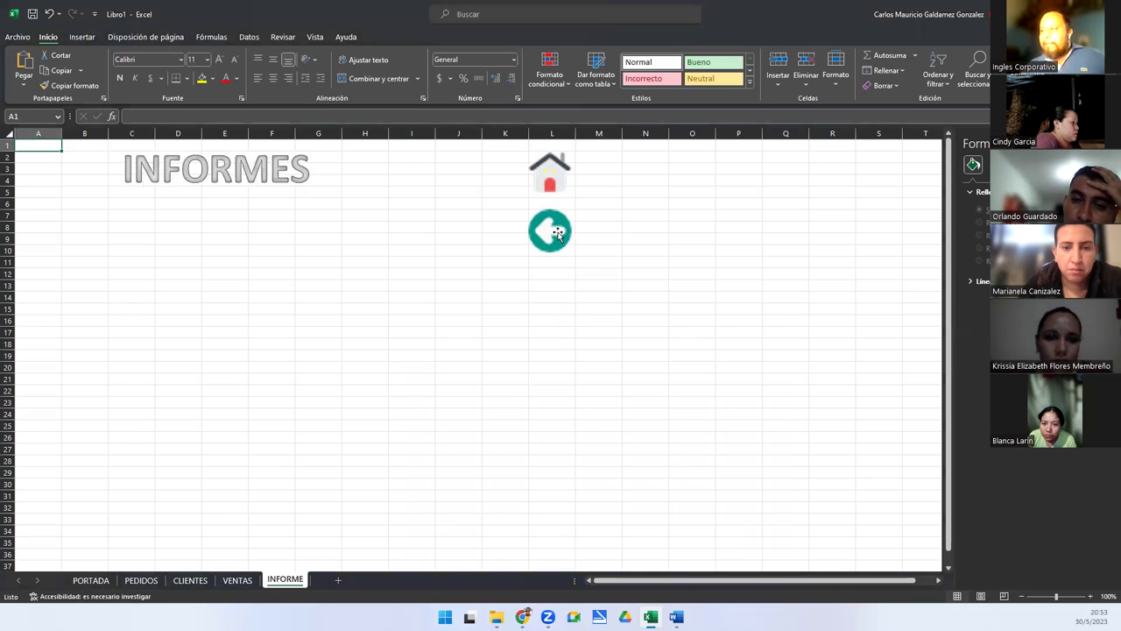
right_click(551, 174)
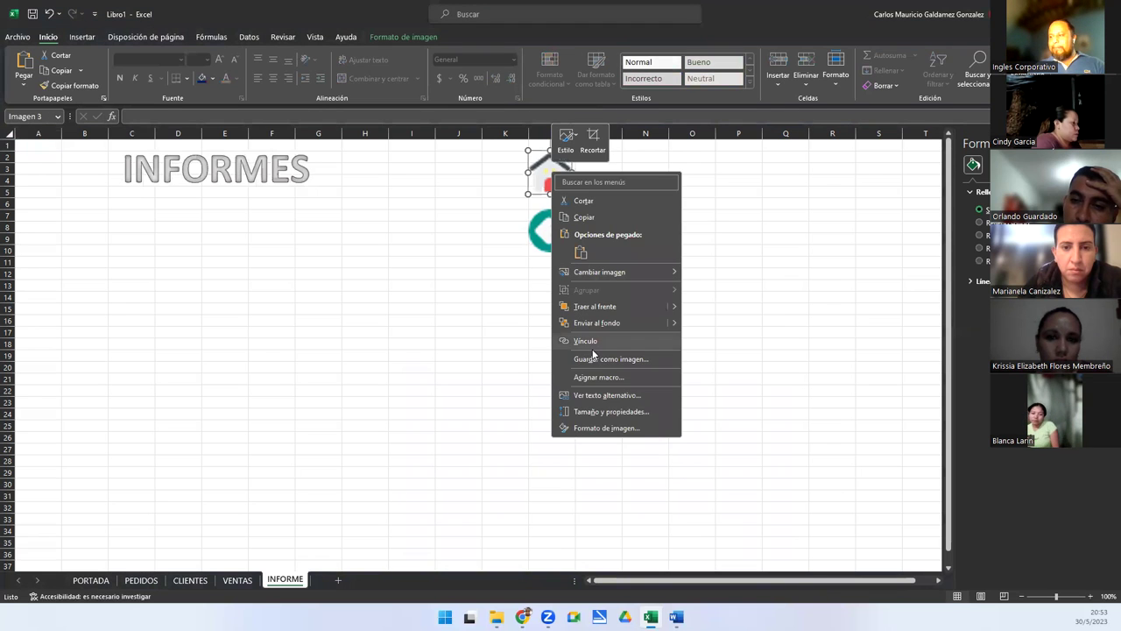
left_click(589, 342)
left_click(495, 332)
left_click(712, 426)
Add a hyperlink from the left-pointing arrow icon on the INFORME sheet to the VENTAS sheet.
left_click(555, 235)
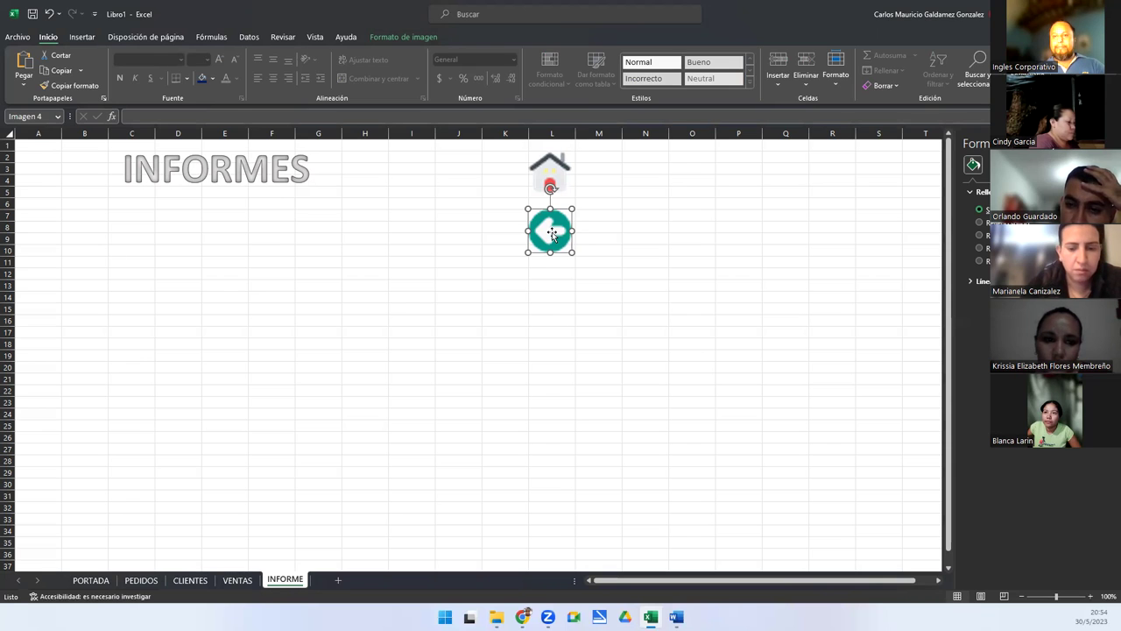
left_click_drag(551, 233, 573, 250)
right_click(537, 225)
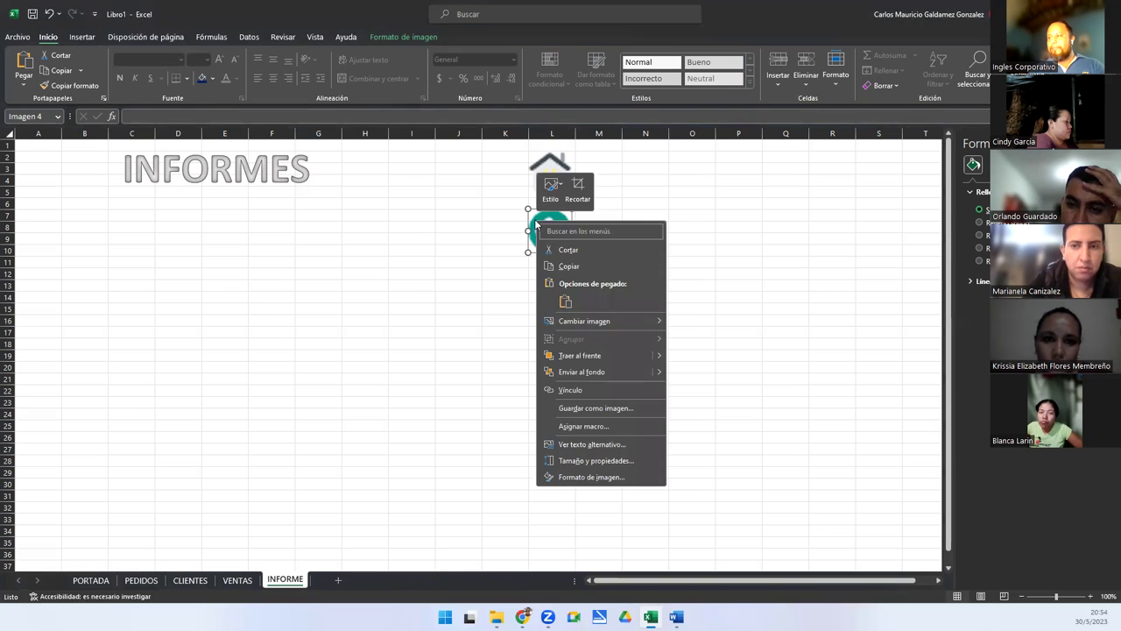
left_click(596, 390)
left_click(496, 409)
left_click(699, 468)
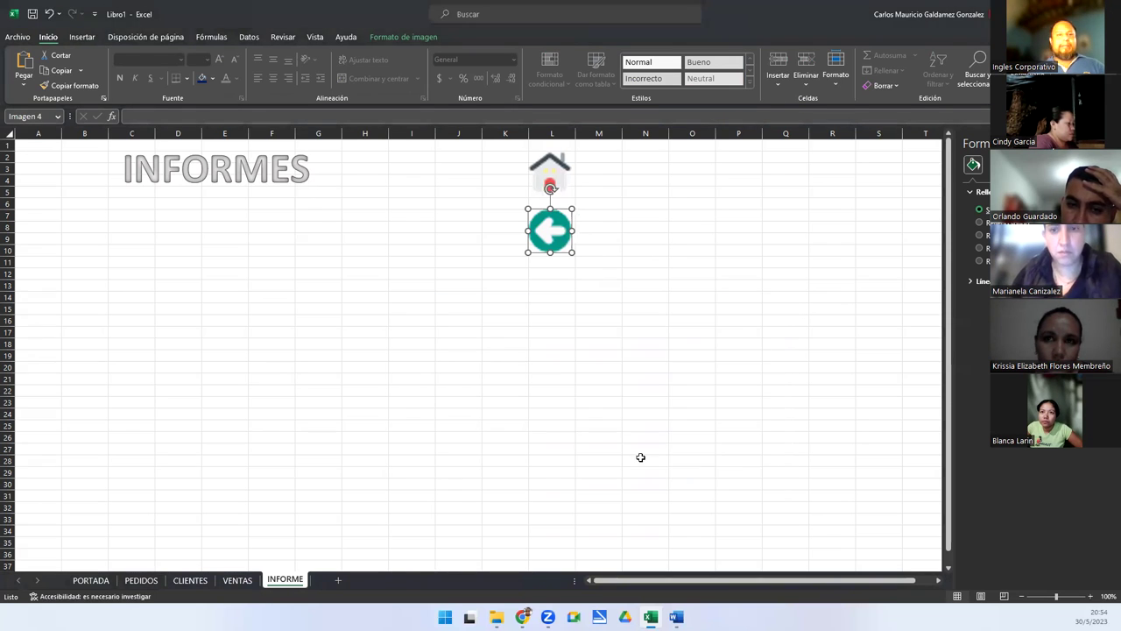
left_click(260, 285)
Test the Pedidos, Clientes, Ventas and Informes icon links from PORTADA, returning through each sheet's house icon.
left_click(90, 580)
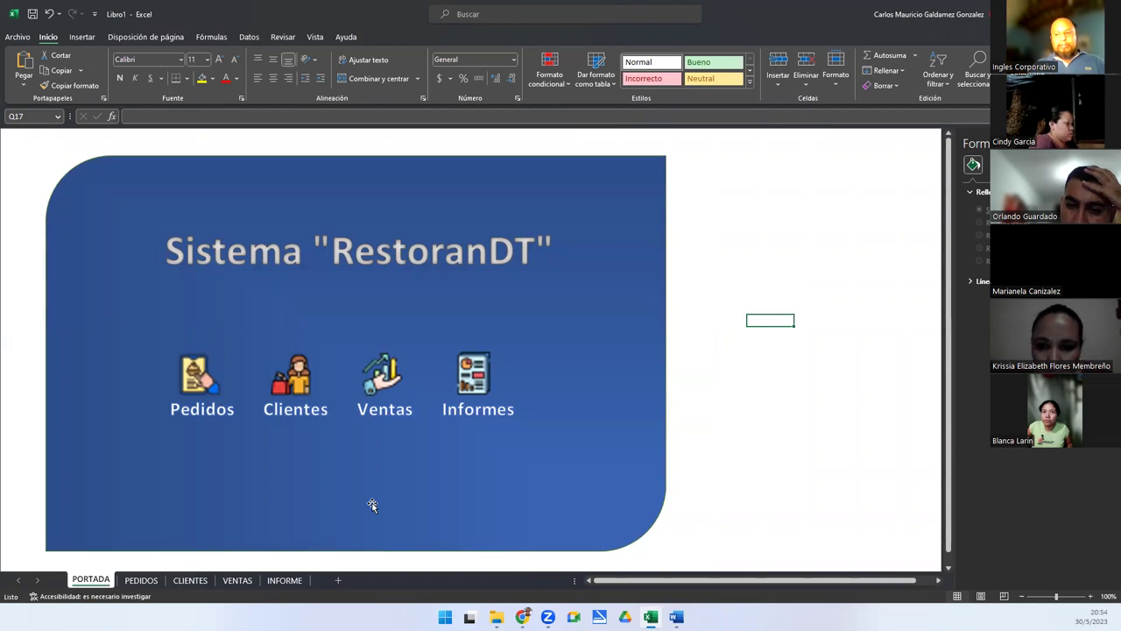
left_click(201, 380)
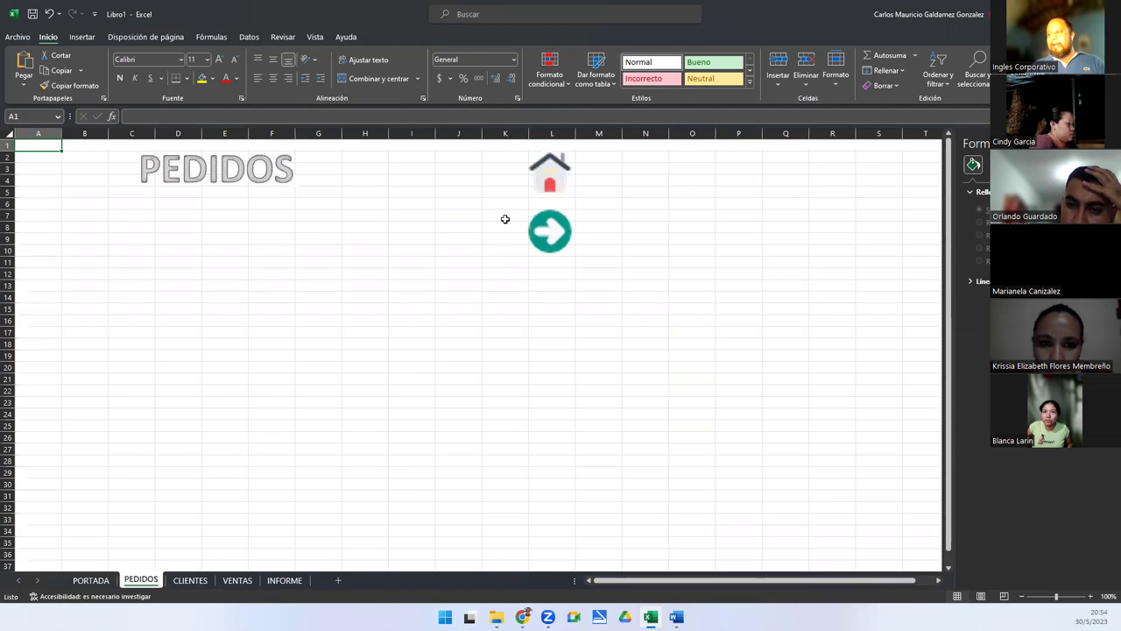
left_click(550, 182)
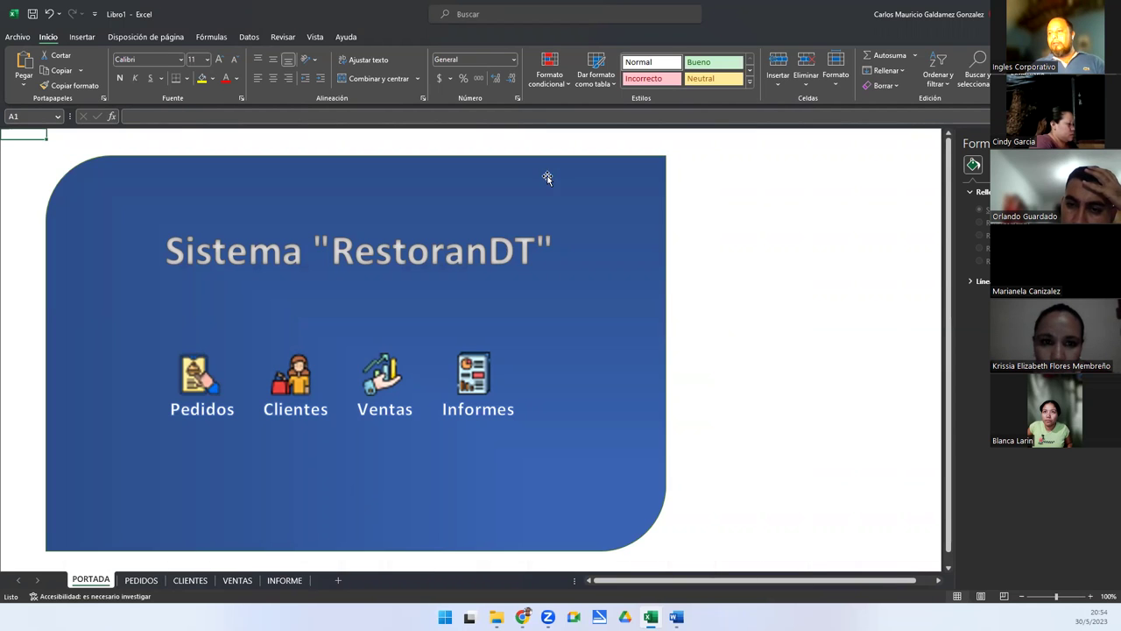
left_click(304, 375)
left_click(550, 180)
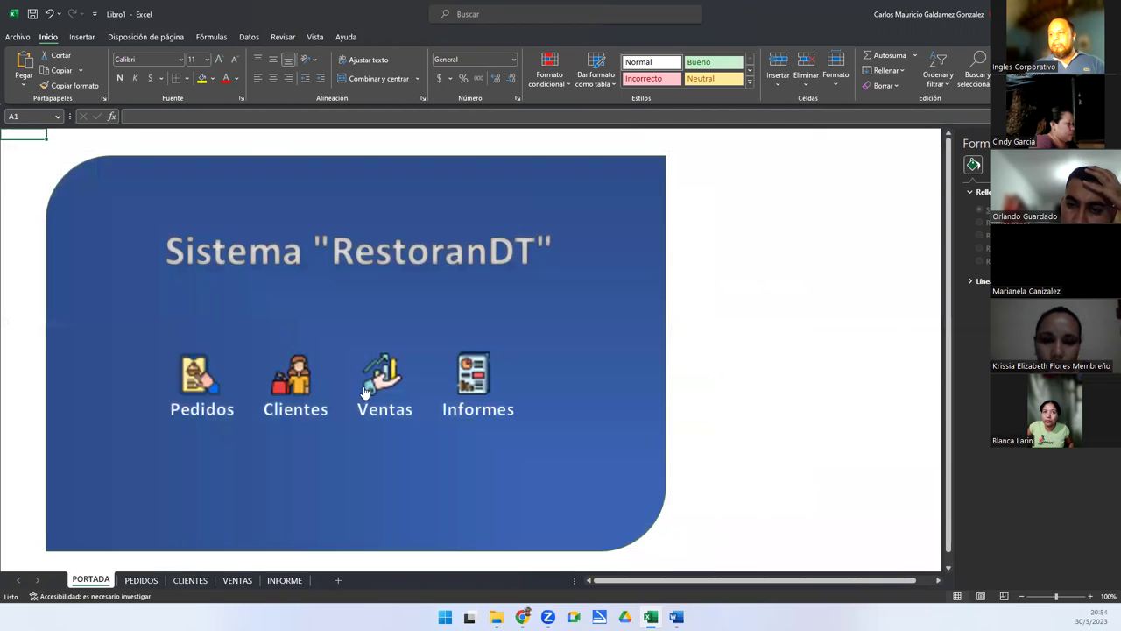
left_click(378, 379)
left_click(552, 184)
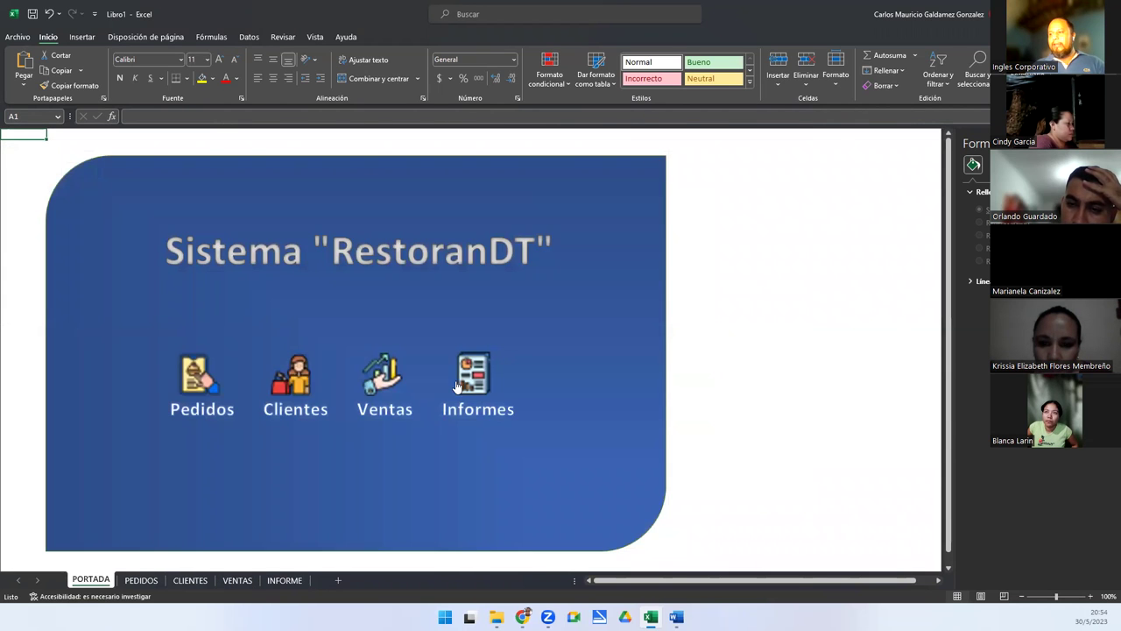
left_click(457, 383)
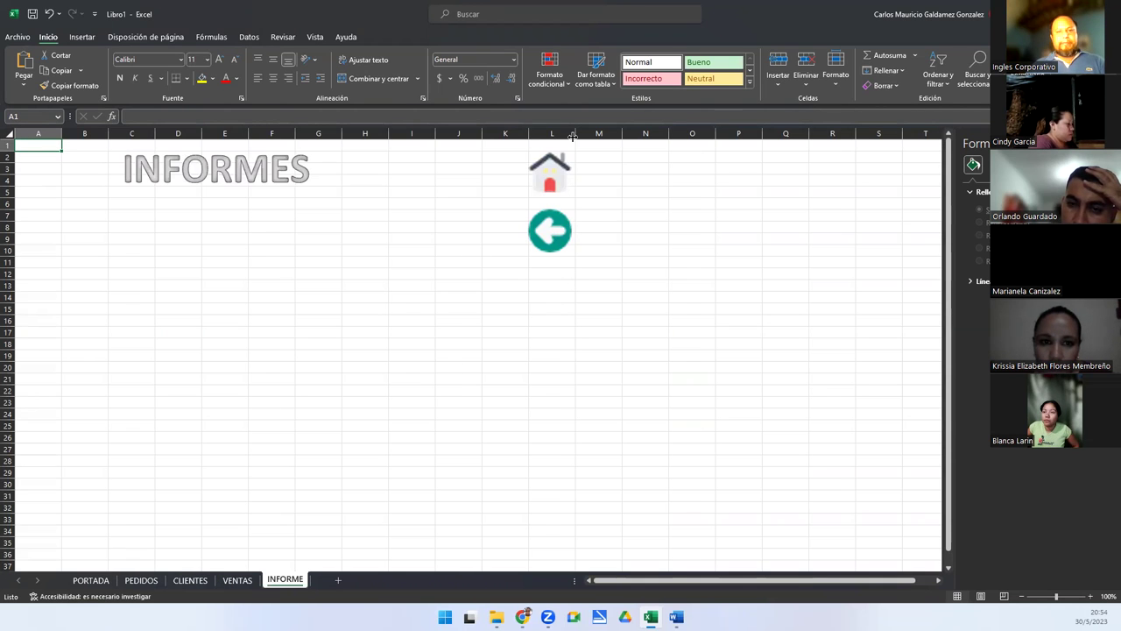
left_click(560, 174)
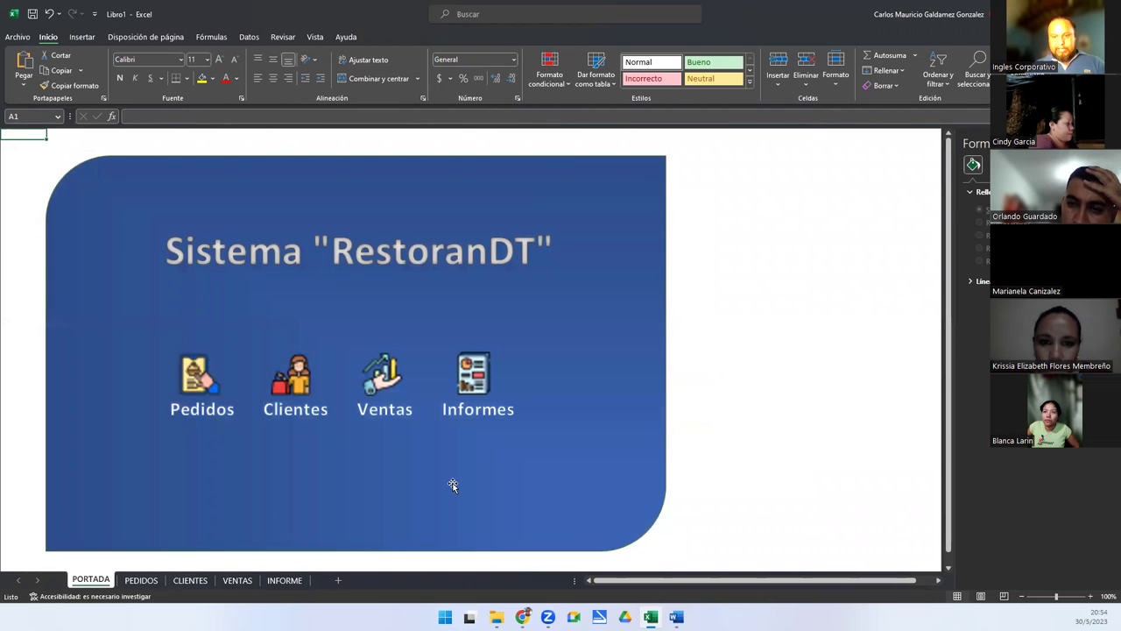